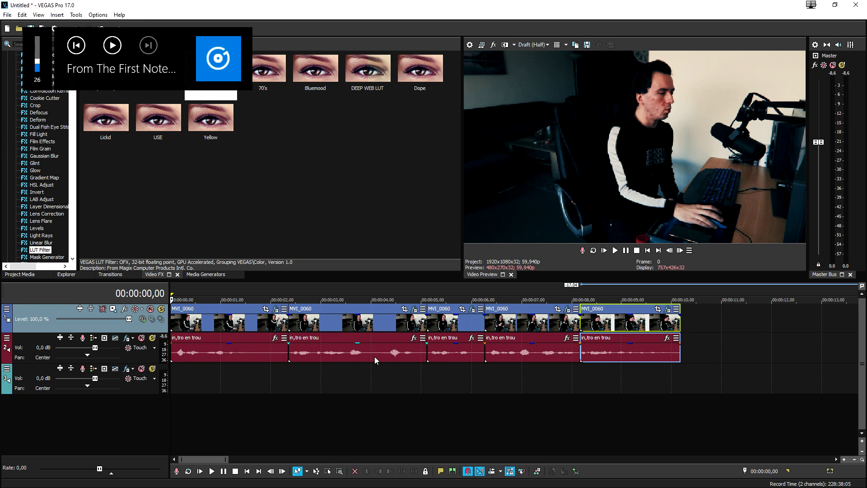
# Set the loop region over all the edited clips and play the opening of the first clip
pyautogui.moveTo(680, 298); pyautogui.dragTo(58, 300)
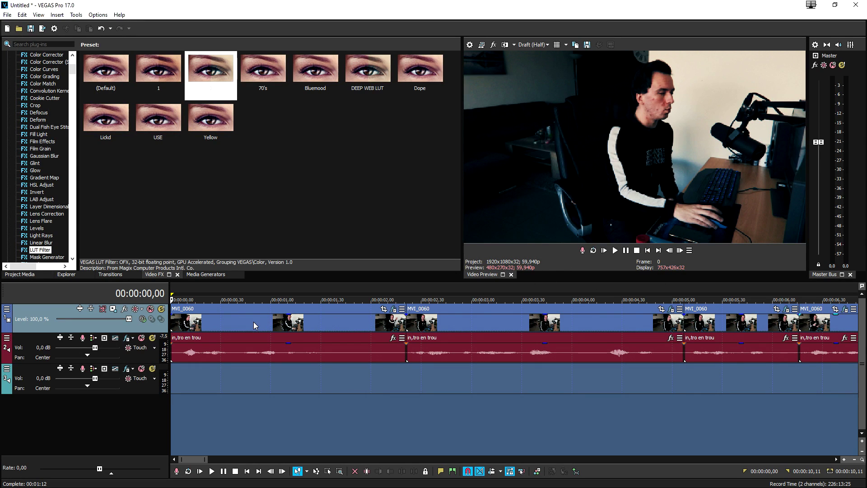
pyautogui.scroll(2, 404, 305)
pyautogui.press('space')
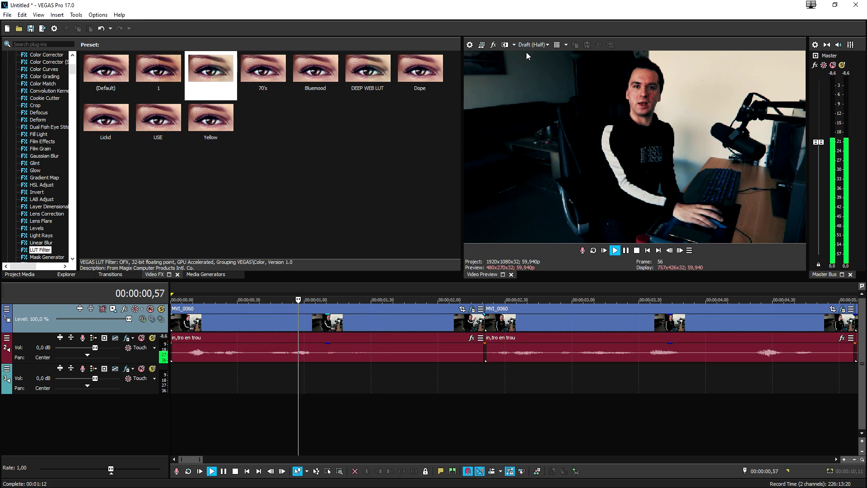
pyautogui.press('space')
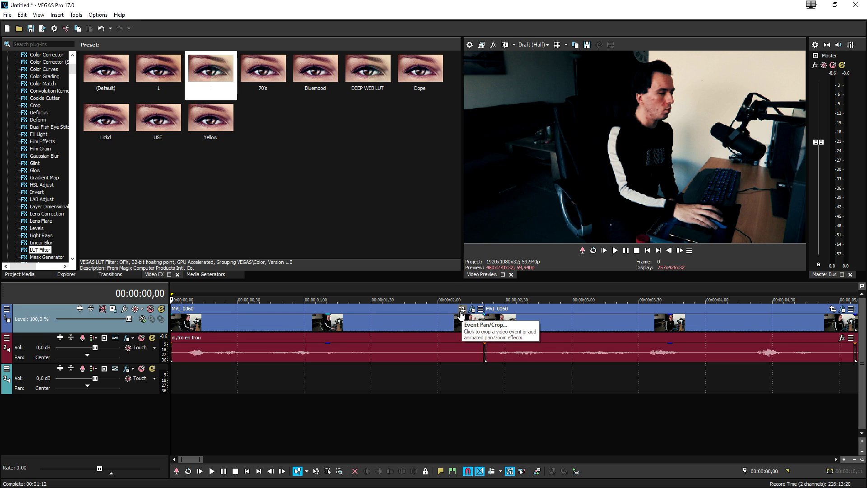
# In the first clip's Event Pan/Crop, add a keyframe at 00:00:00,05 cropping to about 1130 × 636 around the man's head and torso
pyautogui.click(462, 311)
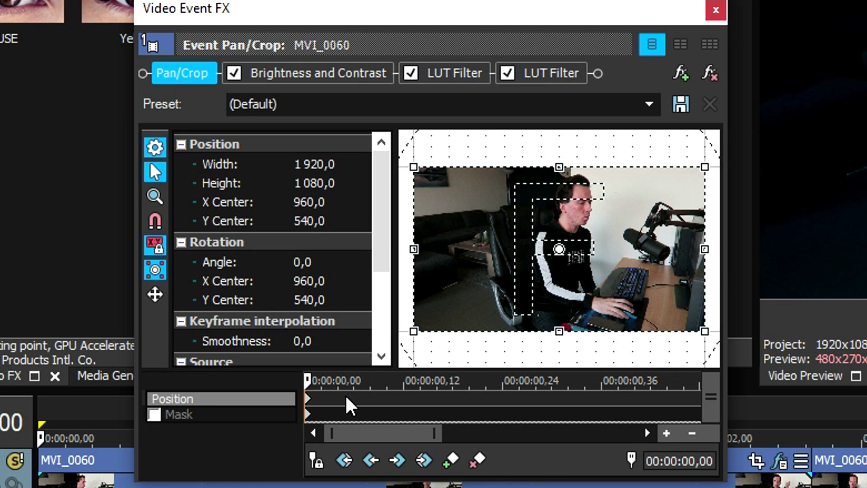
pyautogui.click(296, 278)
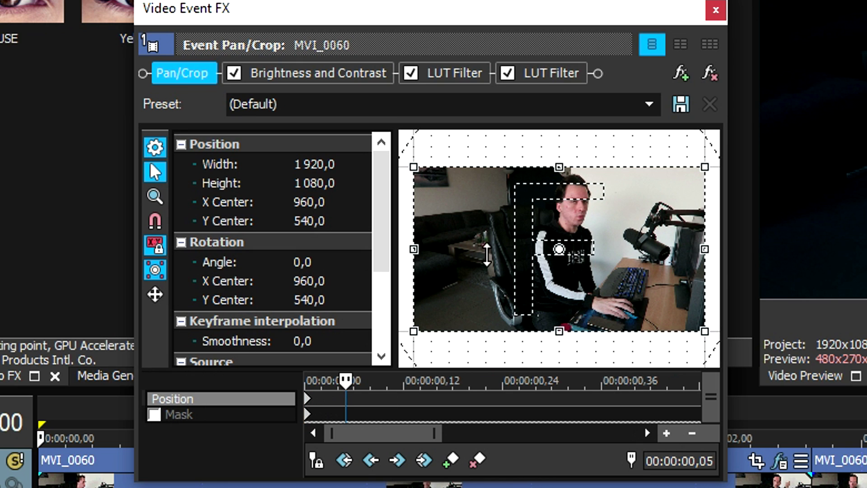
pyautogui.moveTo(440, 188); pyautogui.dragTo(424, 194)
pyautogui.moveTo(661, 181); pyautogui.dragTo(658, 194)
pyautogui.moveTo(559, 249); pyautogui.dragTo(586, 213)
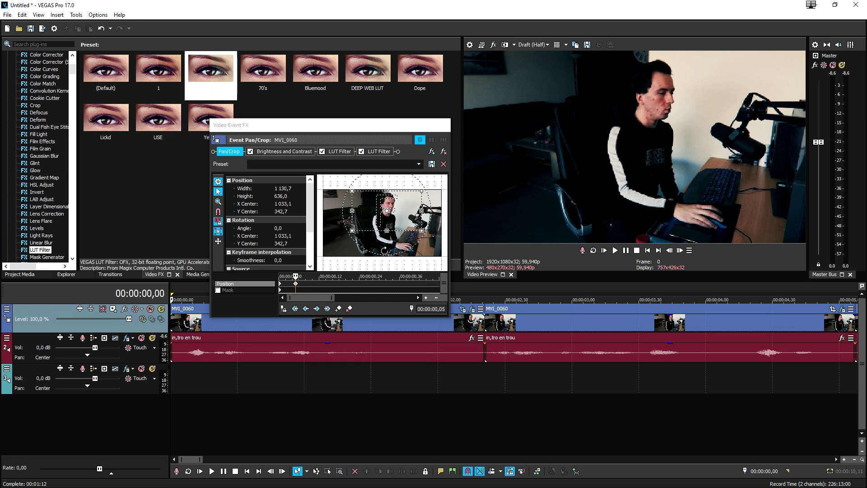
# Enlarge the Event Pan/Crop window and add a position keyframe at 00:00:01,36 that holds the current crop
pyautogui.click(367, 289)
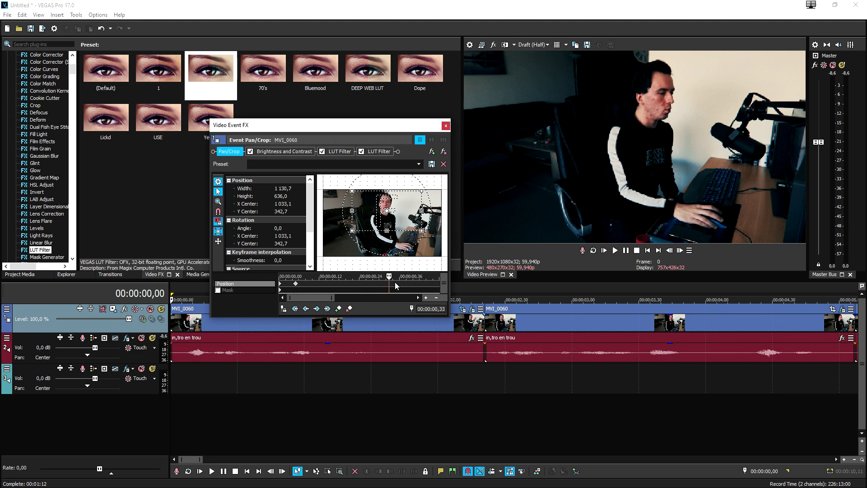
pyautogui.moveTo(448, 318); pyautogui.dragTo(545, 353)
pyautogui.moveTo(219, 125); pyautogui.dragTo(108, 72)
pyautogui.scroll(2, 324, 270)
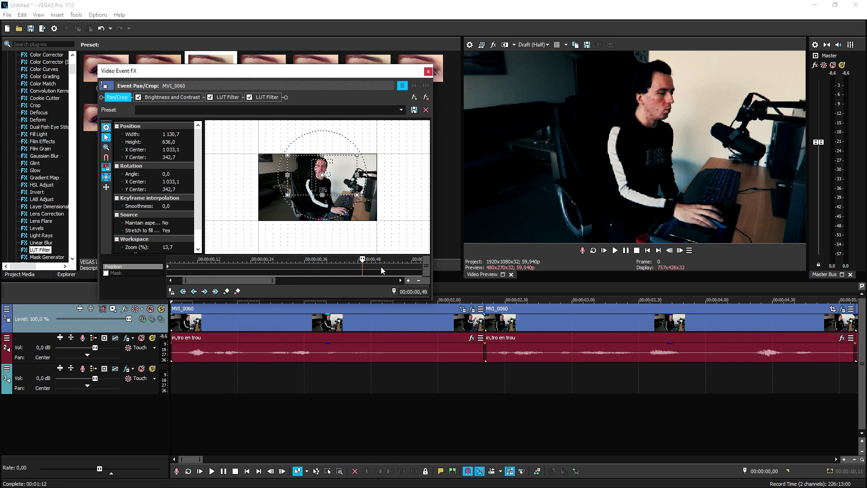
pyautogui.scroll(-3, 366, 270)
pyautogui.click(340, 271)
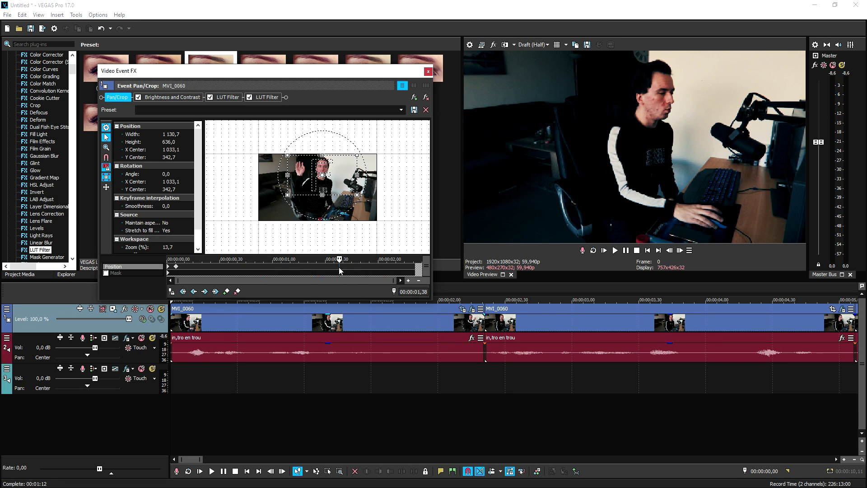
pyautogui.click(337, 270)
pyautogui.click(226, 291)
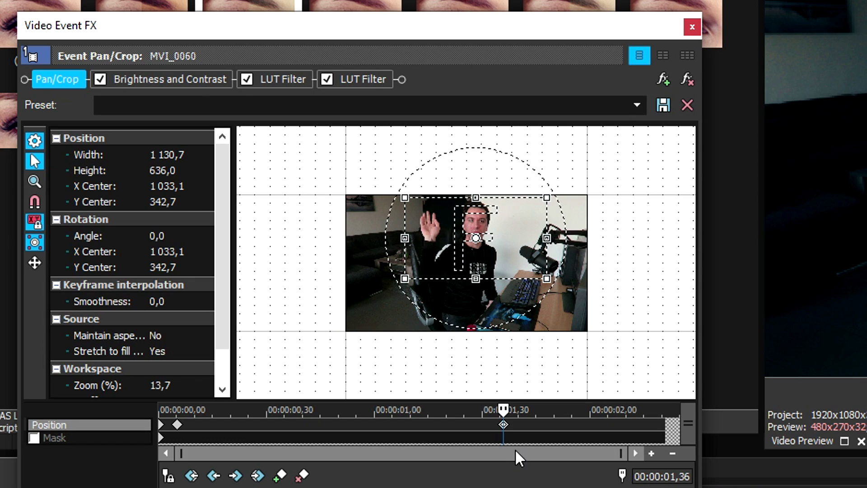
# Shrink the crop to about 209 × 118 at 00:00:01,39 and keyframe it following the moving hand up to 00:00:01,50
pyautogui.scroll(2, 303, 269)
pyautogui.click(434, 427)
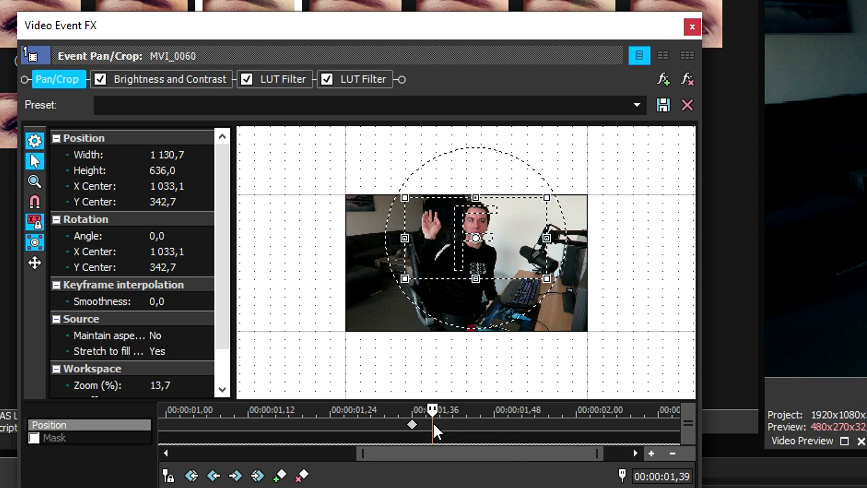
pyautogui.scroll(1, 553, 194)
pyautogui.moveTo(554, 192); pyautogui.dragTo(399, 184)
pyautogui.scroll(2, 495, 221)
pyautogui.moveTo(435, 410); pyautogui.dragTo(487, 412)
pyautogui.moveTo(403, 180); pyautogui.dragTo(418, 188)
pyautogui.click(494, 409)
pyautogui.moveTo(494, 410); pyautogui.dragTo(507, 410)
pyautogui.moveTo(418, 188); pyautogui.dragTo(480, 232)
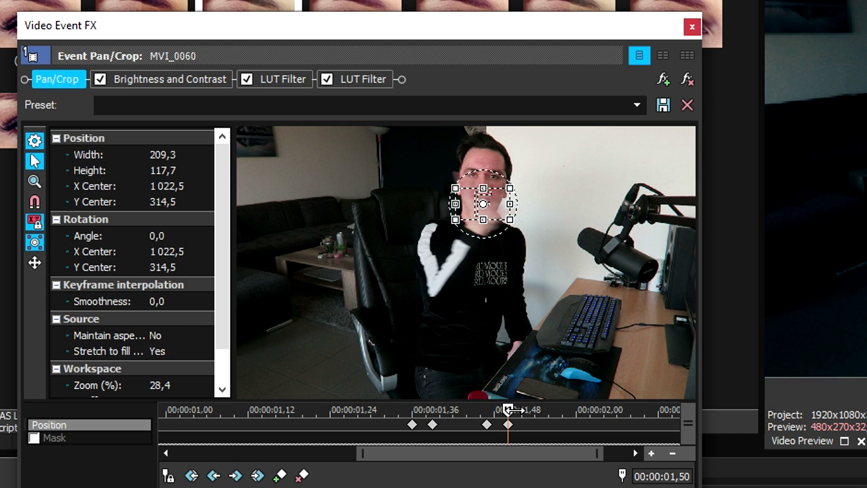
# Add a crop keyframe at 00:00:01,55 centred on the raised hand near X 1276, Y 336, and close the Event Pan/Crop window
pyautogui.moveTo(509, 410); pyautogui.dragTo(542, 410)
pyautogui.scroll(1, 533, 212)
pyautogui.scroll(-5, 540, 213)
pyautogui.hotkey('ctrl', 'z')
pyautogui.hotkey('ctrl', 'z')
pyautogui.moveTo(489, 206); pyautogui.dragTo(556, 212)
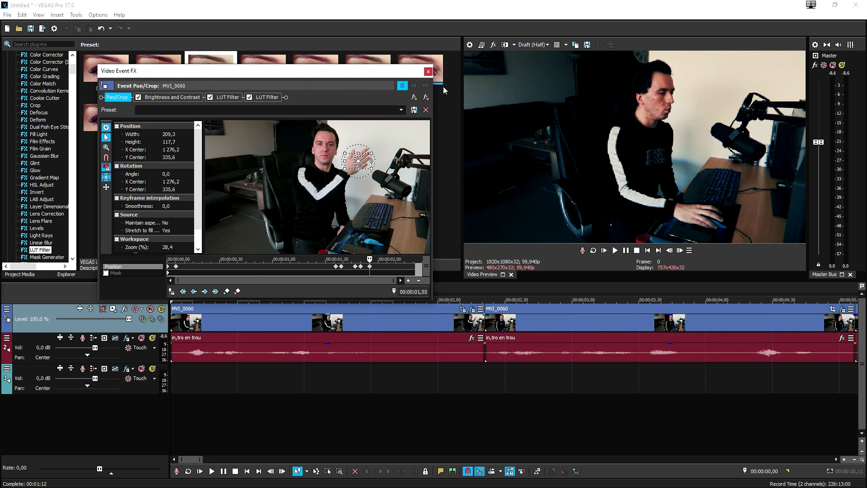
pyautogui.click(428, 71)
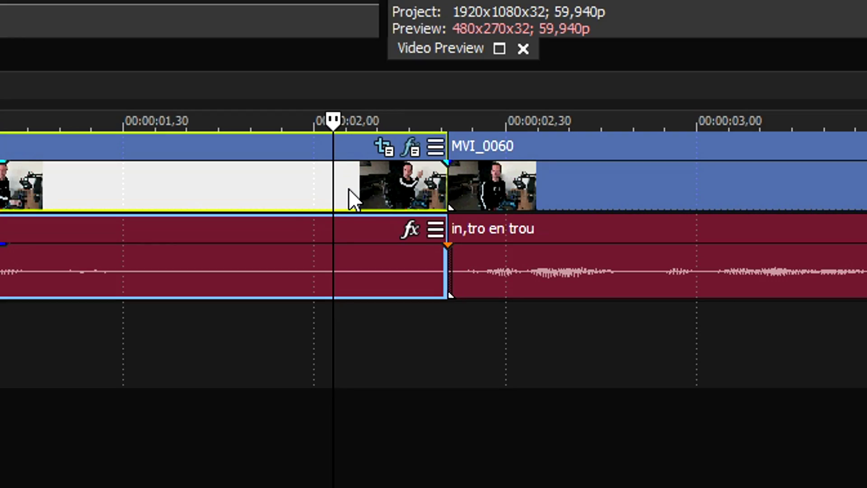
# Split the first clip at about 00:00:02,05, delete its remainder, and move the second clip against it to close the gap
pyautogui.press('s')
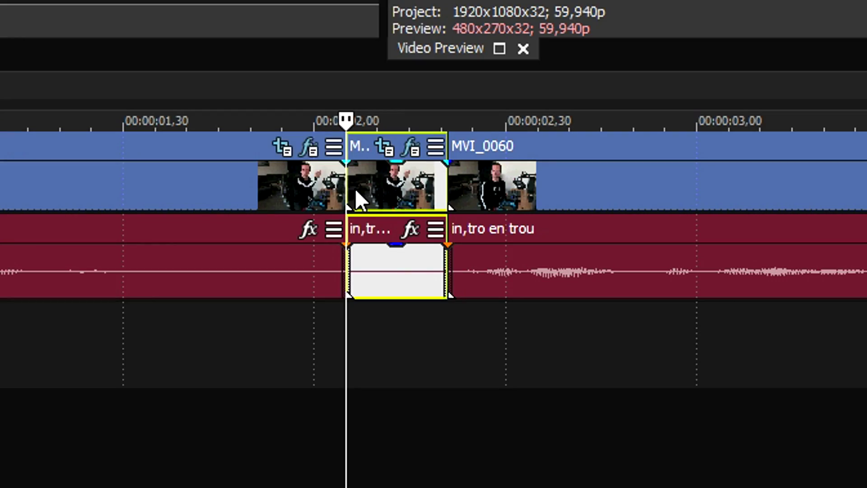
pyautogui.press('Delete')
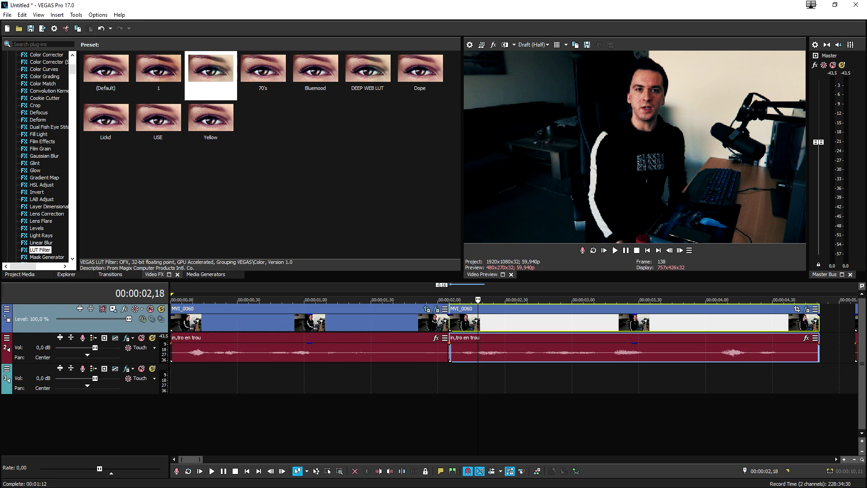
pyautogui.moveTo(478, 316); pyautogui.dragTo(333, 318)
# Move the Slap sound effect later to match the hand zoom at the end of the first clip, and play it back
pyautogui.click(254, 293)
pyautogui.press('space')
pyautogui.press('space')
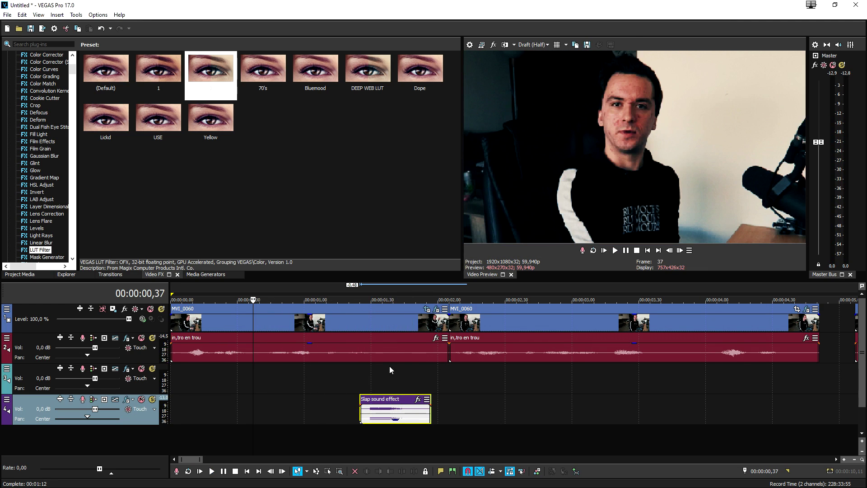
pyautogui.press('space')
pyautogui.moveTo(391, 399); pyautogui.dragTo(421, 402)
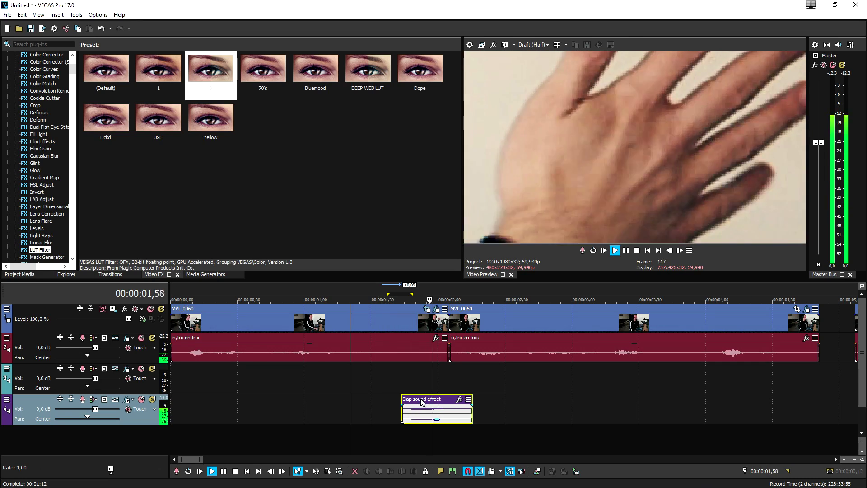
pyautogui.click(422, 399)
pyautogui.press('space')
pyautogui.press('space')
# Play through the second clip to find the zoom point and split it with its audio at 00:00:04,04
pyautogui.scroll(-3, 452, 357)
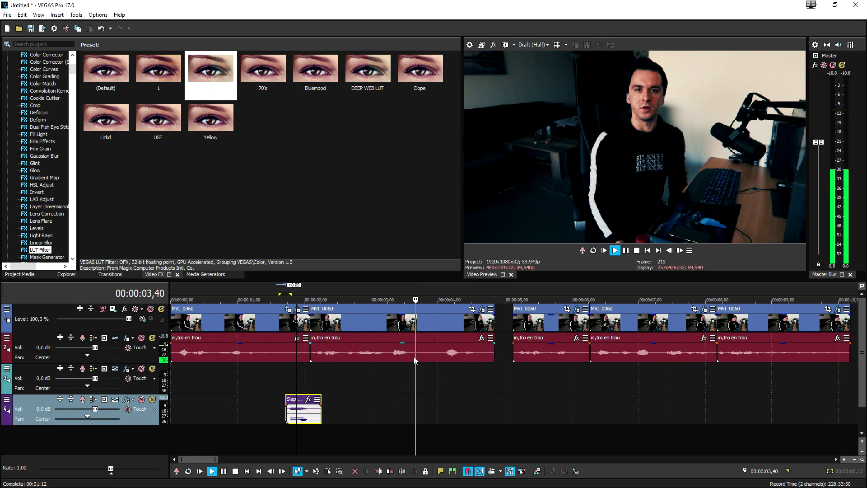
pyautogui.click(501, 357)
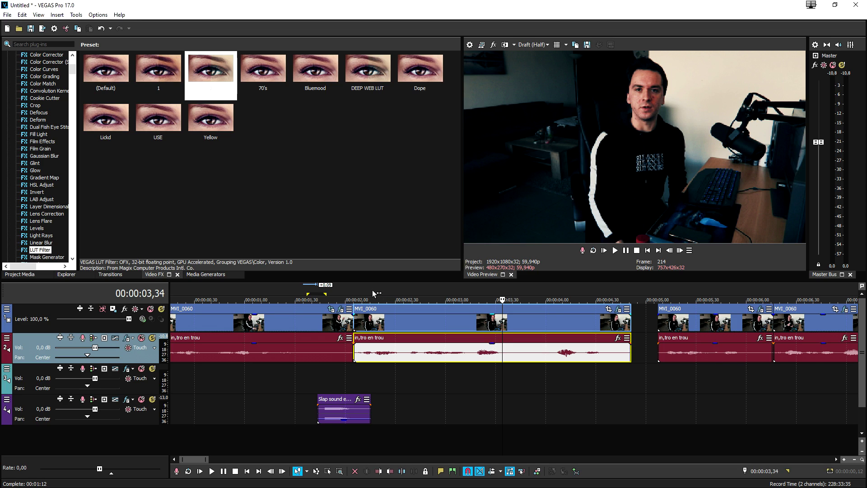
pyautogui.click(488, 296)
pyautogui.scroll(-2, 520, 300)
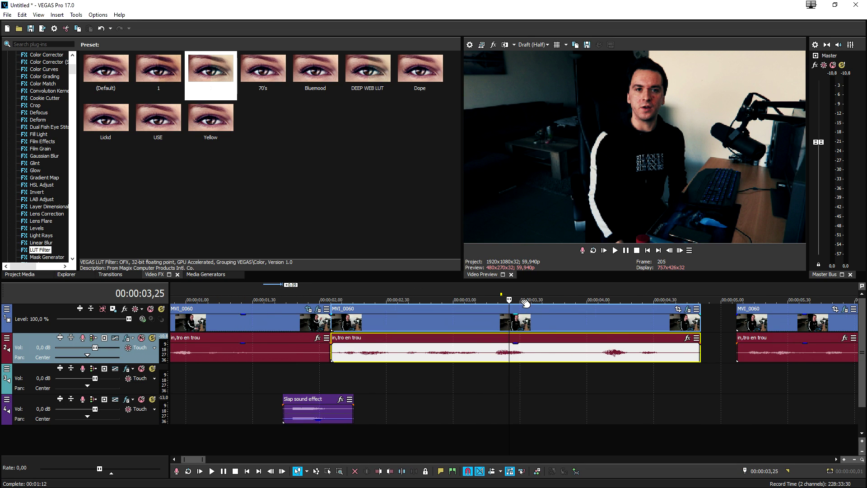
pyautogui.scroll(2, 525, 303)
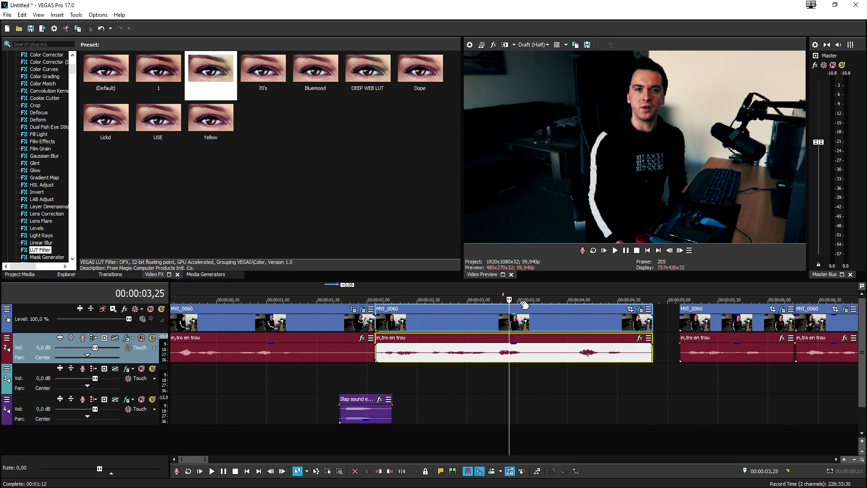
pyautogui.scroll(2, 554, 332)
pyautogui.press('space')
pyautogui.press('space')
pyautogui.click(576, 363)
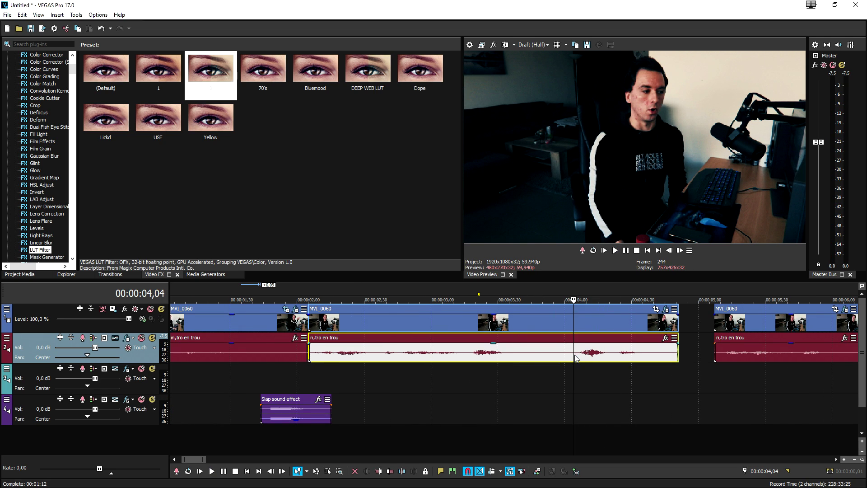
pyautogui.press('s')
# In the new segment's Event Pan/Crop, add a keyframe near its end with the crop reduced around the man's face
pyautogui.scroll(2, 580, 354)
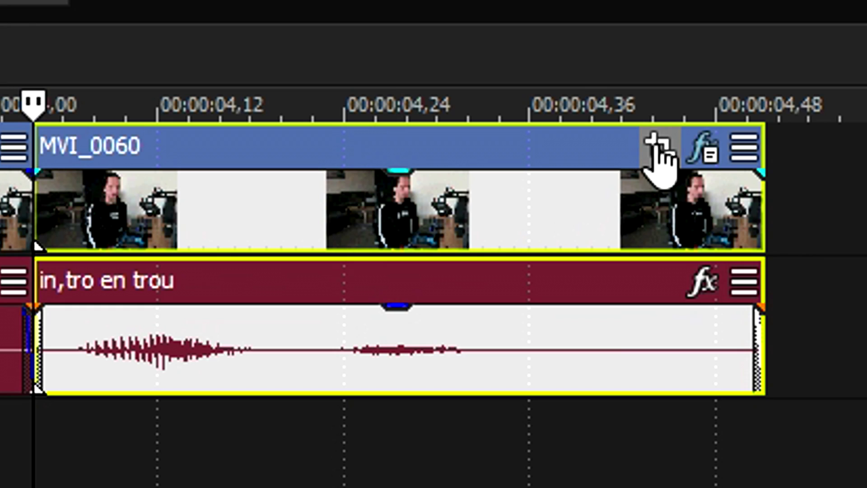
pyautogui.click(661, 147)
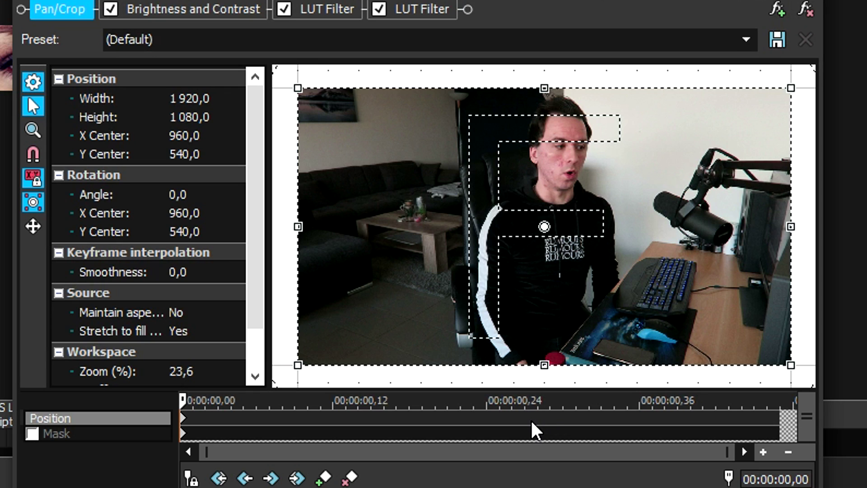
pyautogui.moveTo(599, 429); pyautogui.dragTo(780, 420)
pyautogui.moveTo(791, 88); pyautogui.dragTo(574, 157)
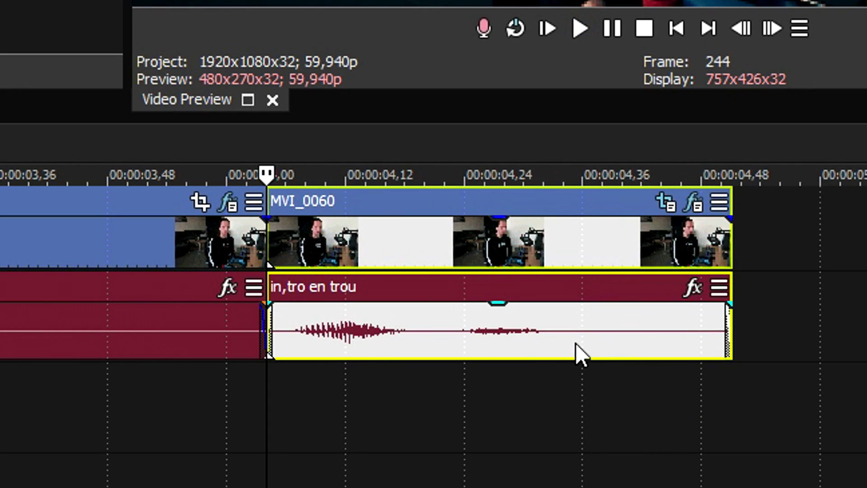
# Add the Reverb plug-in to the audio event of the newly split segment
pyautogui.click(604, 333)
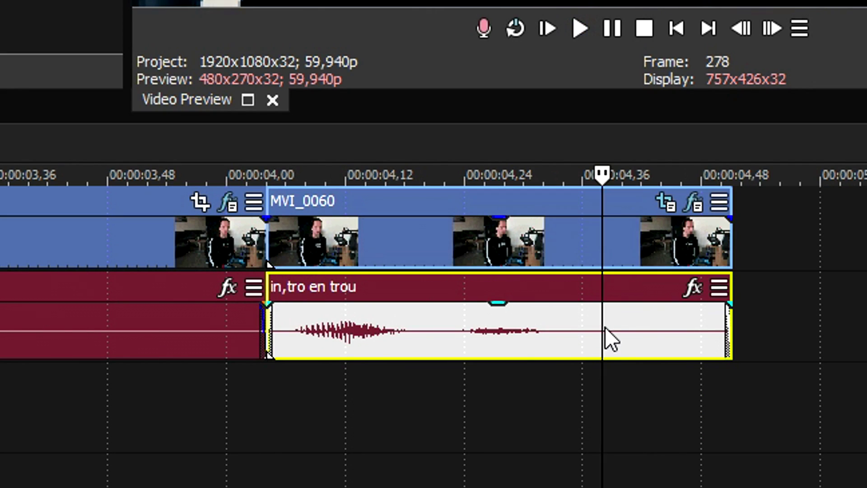
pyautogui.click(693, 288)
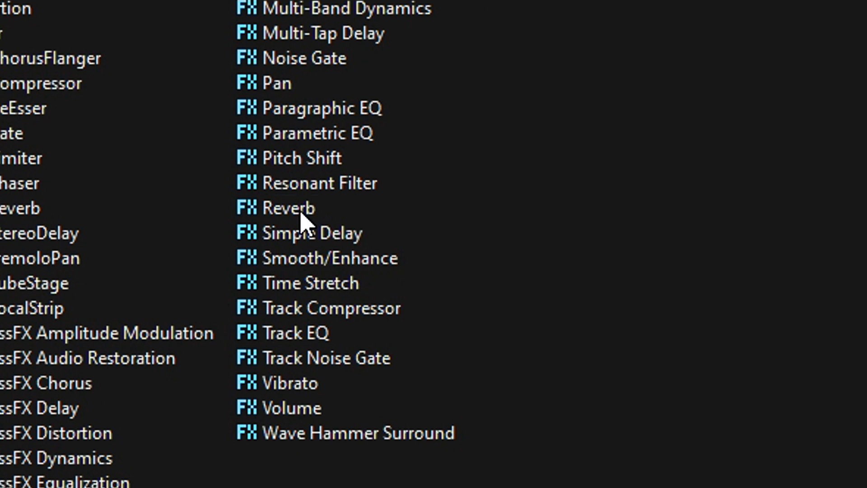
pyautogui.click(333, 237)
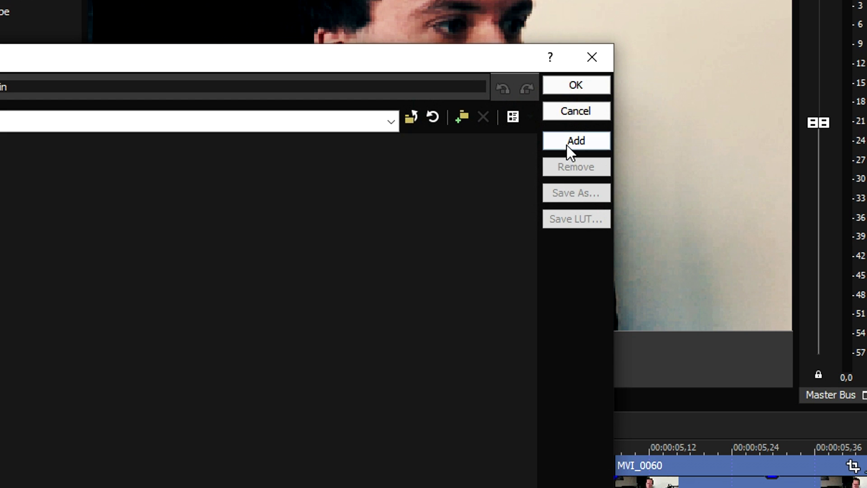
pyautogui.click(567, 148)
pyautogui.click(567, 88)
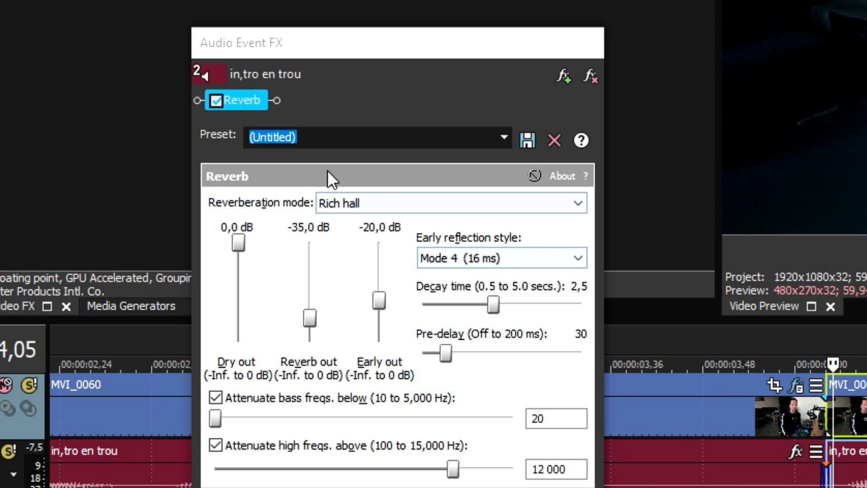
# Apply the Bright hall preset to the Reverb effect and play the segment from its start
pyautogui.click(504, 138)
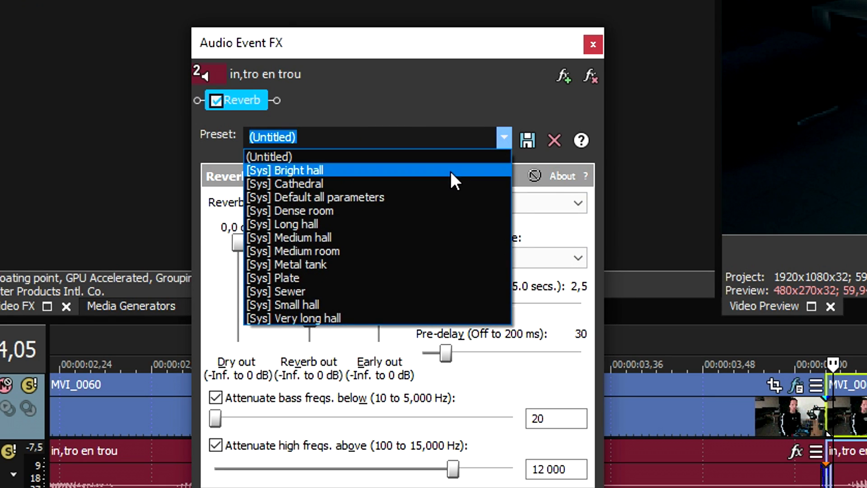
pyautogui.click(447, 171)
pyautogui.click(509, 292)
pyautogui.press('space')
pyautogui.press('space')
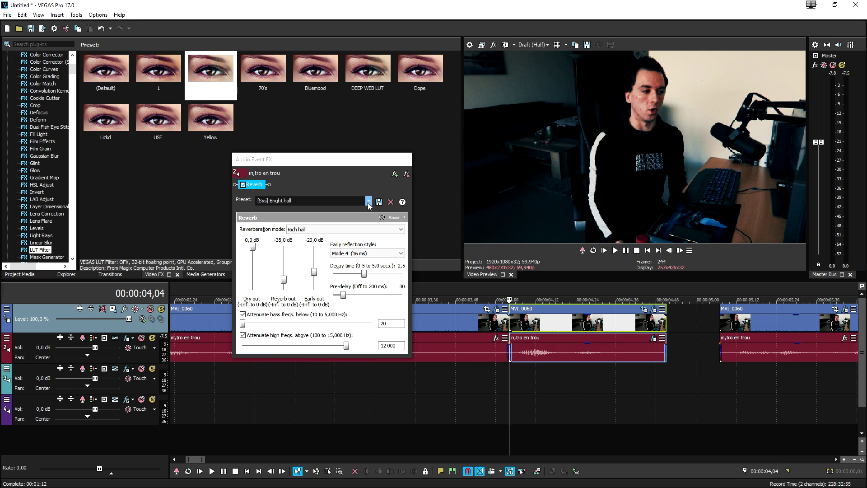
# Try the Concert hall reverberation mode and the Long hall preset on the segment's Reverb effect, playing the segment from its start
pyautogui.click(314, 231)
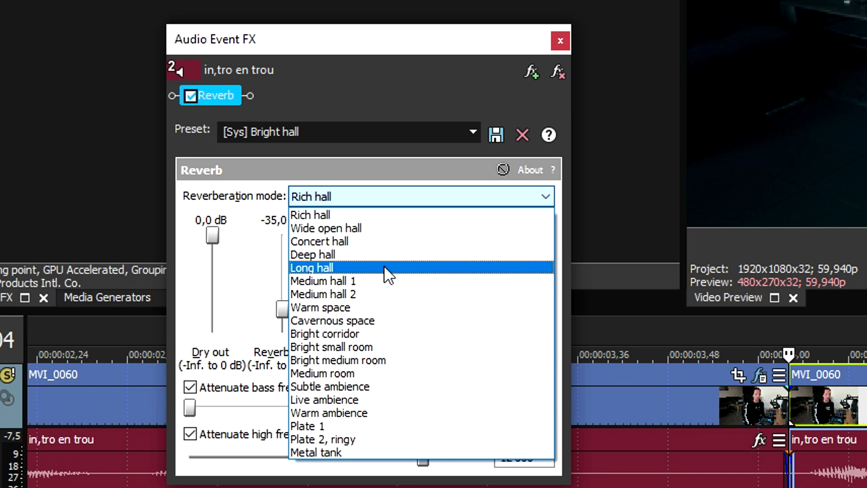
pyautogui.click(392, 236)
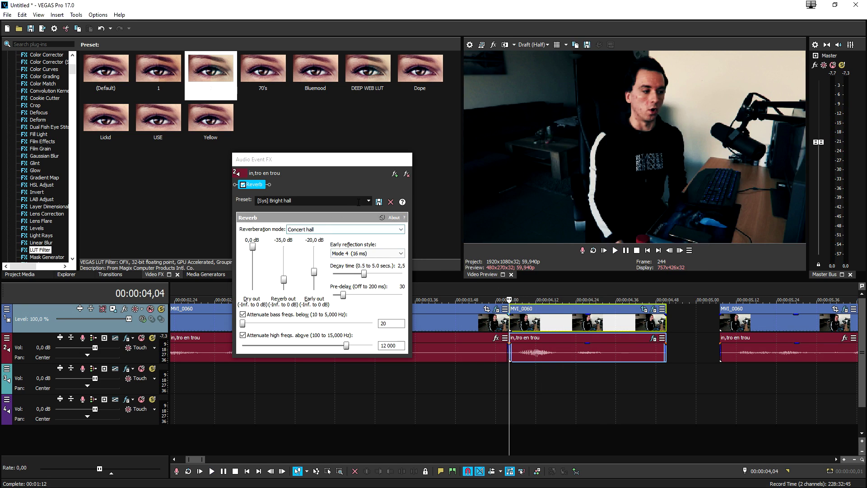
pyautogui.click(369, 201)
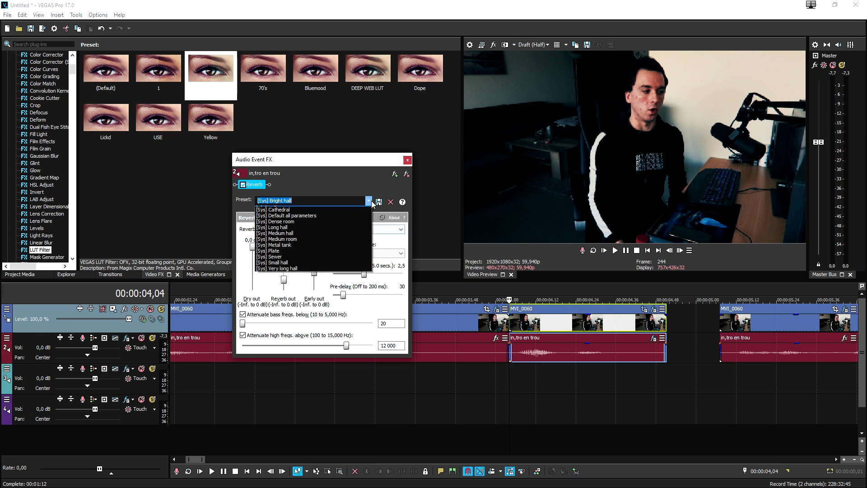
pyautogui.click(326, 241)
pyautogui.click(508, 288)
pyautogui.press('space')
pyautogui.press('space')
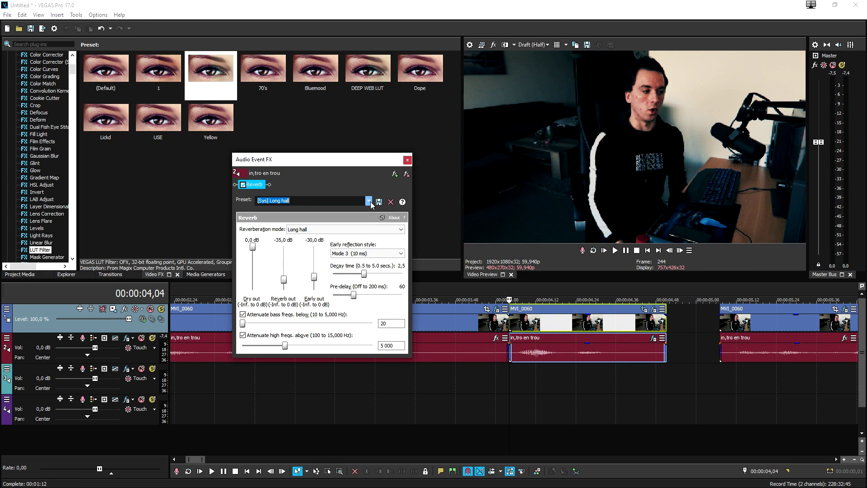
# Audition the Plate preset of the Reverb effect by playing the segment from its start
pyautogui.click(370, 201)
pyautogui.click(332, 262)
pyautogui.click(500, 291)
pyautogui.press('space')
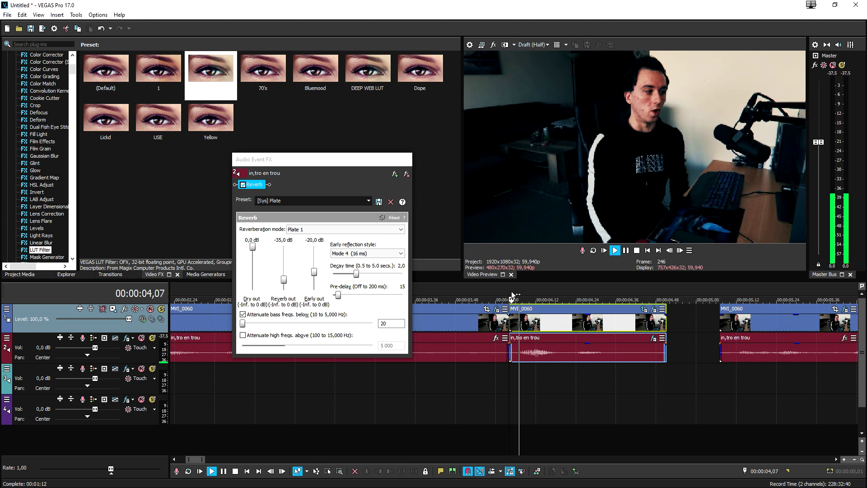
pyautogui.press('space')
# Apply the Very long hall preset to the Reverb effect and play the segment from its start
pyautogui.click(370, 201)
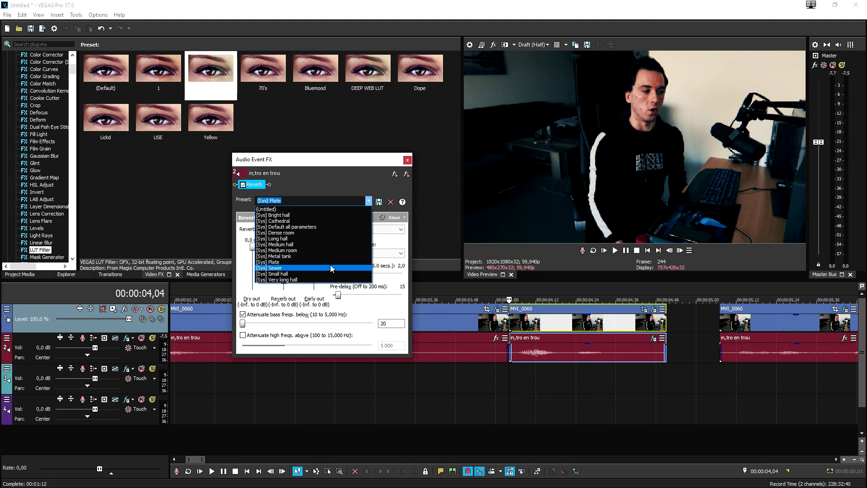
pyautogui.click(328, 280)
pyautogui.click(503, 292)
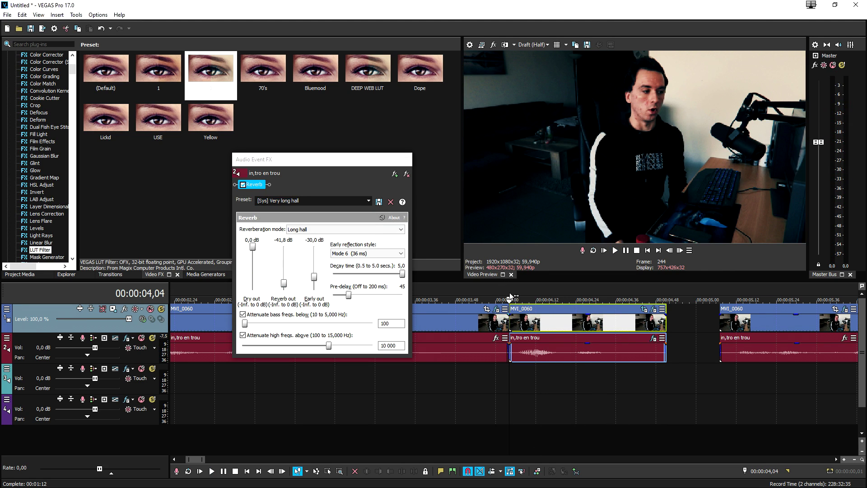
pyautogui.press('space')
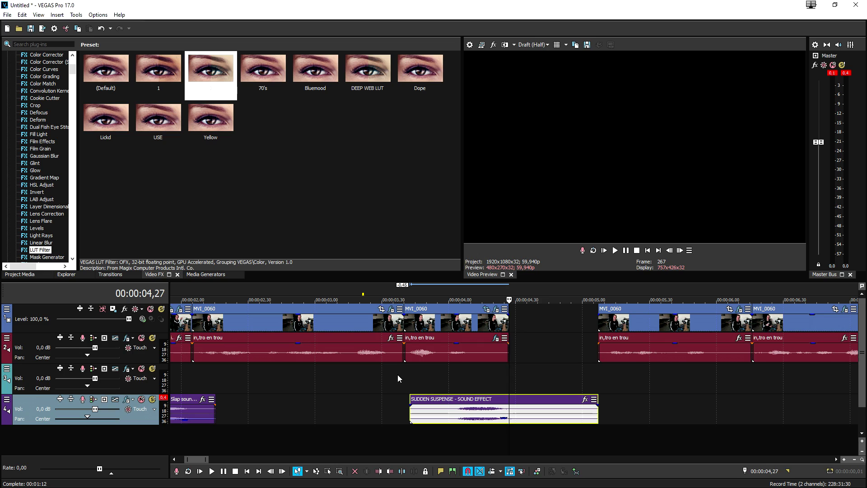
# Move the SUDDEN SUSPENSE sound effect earlier to start at about 00:00:03,24, and play the passage leading into it
pyautogui.click(415, 383)
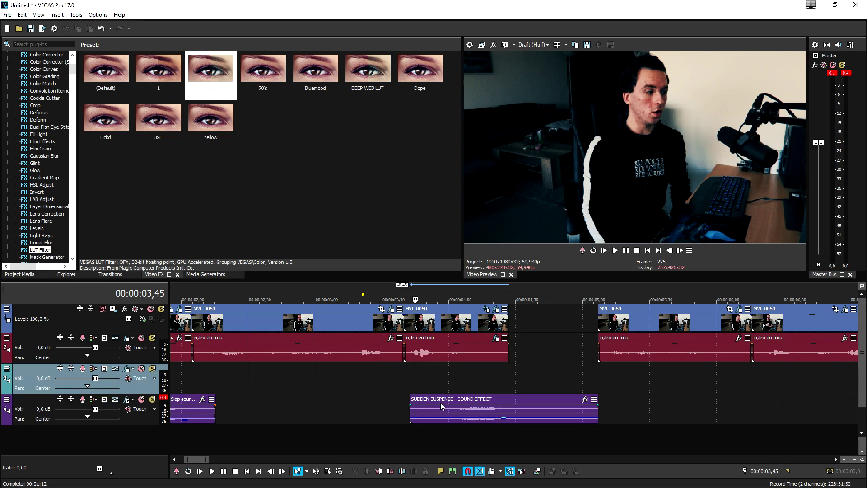
pyautogui.click(456, 400)
pyautogui.moveTo(455, 400); pyautogui.dragTo(423, 401)
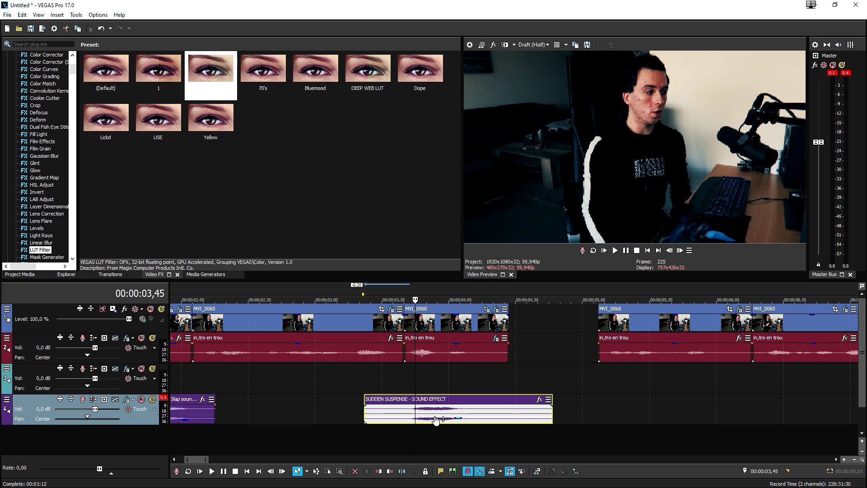
pyautogui.click(418, 383)
pyautogui.scroll(3, 497, 397)
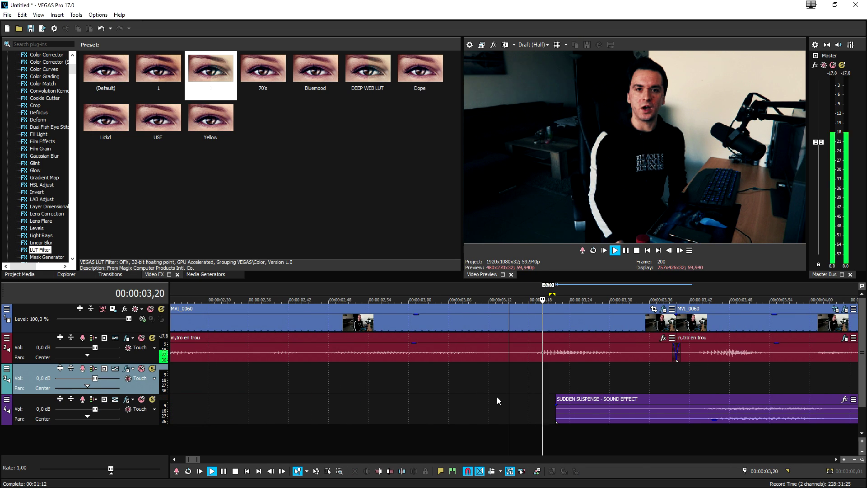
pyautogui.press('space')
pyautogui.press('space')
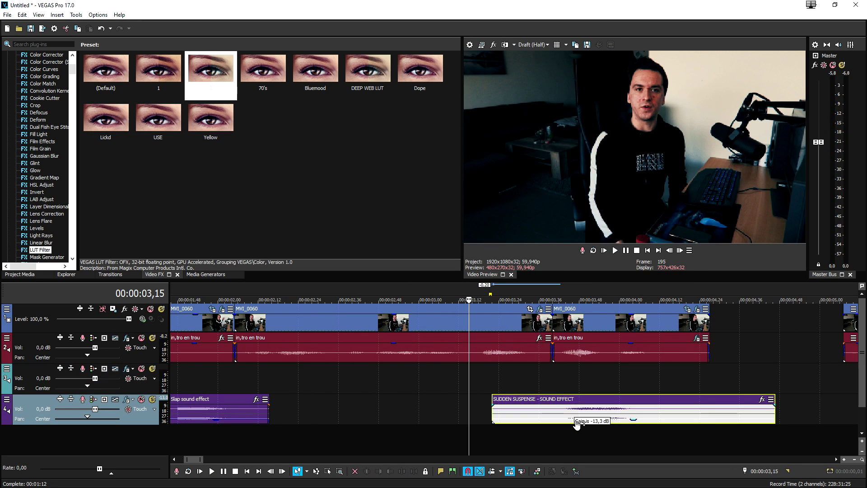
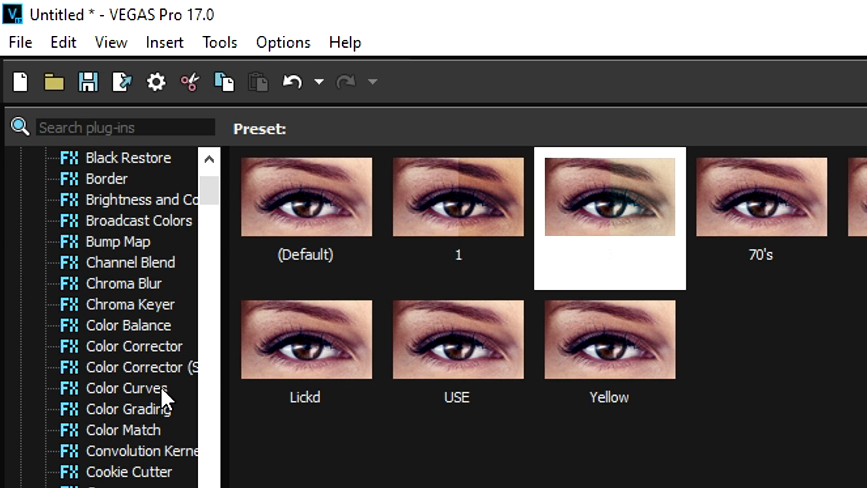
# Add the Color Corrector's Red Midtones preset to the clip after the zoomed segment and shift its Low wheel toward red, about 87,69; 0,413
pyautogui.click(161, 348)
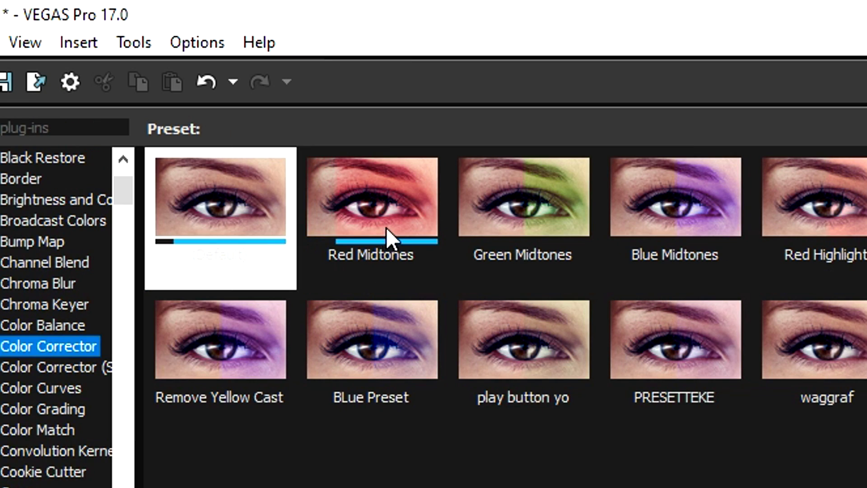
pyautogui.moveTo(387, 228); pyautogui.dragTo(485, 320)
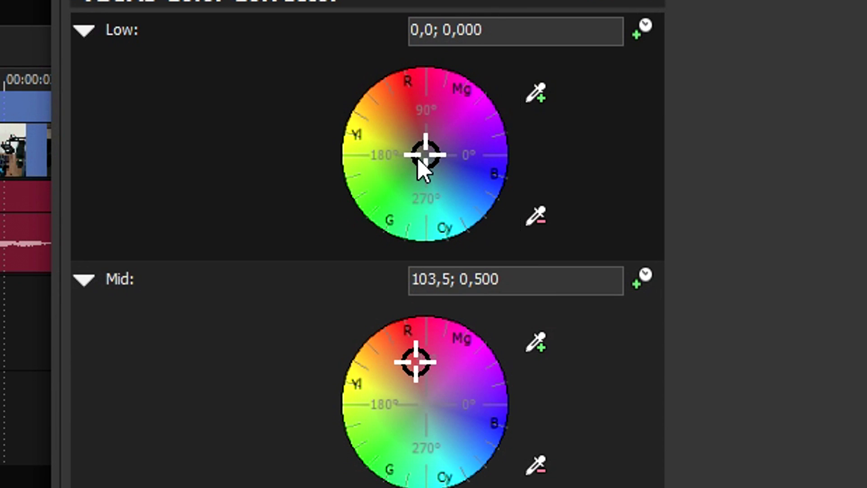
pyautogui.moveTo(217, 193); pyautogui.dragTo(216, 189)
pyautogui.moveTo(421, 151); pyautogui.dragTo(427, 118)
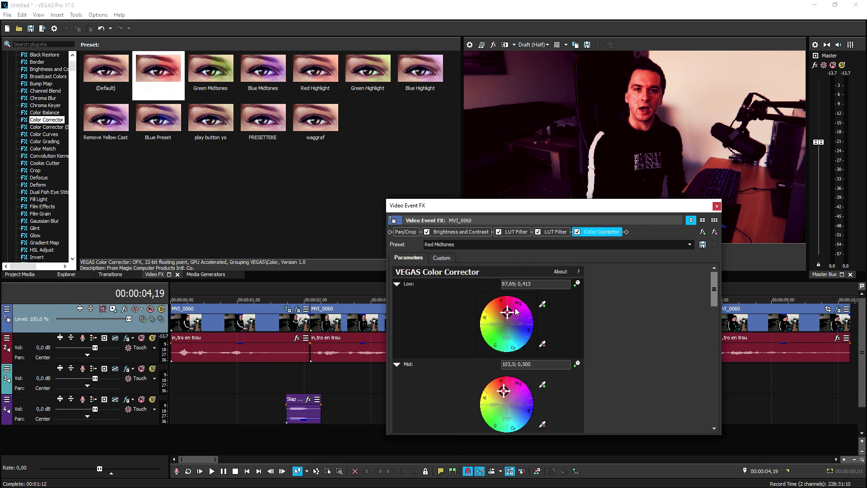
pyautogui.click(717, 207)
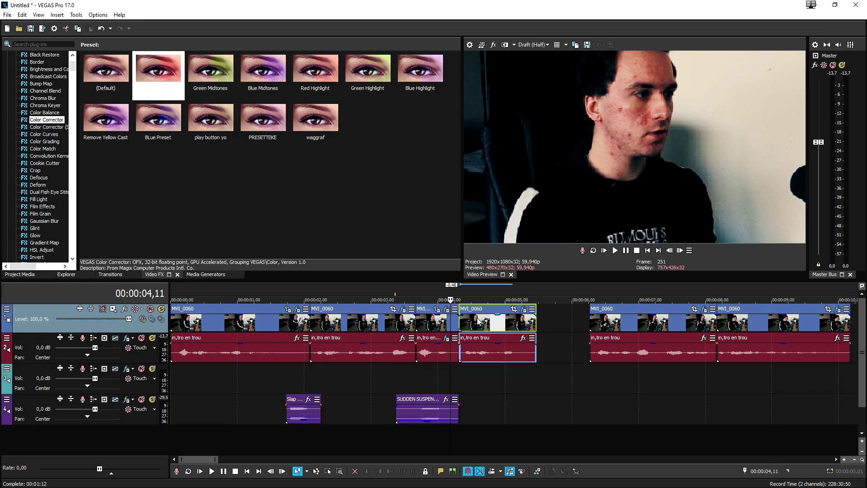
# In the red-tinted clip's Event Pan/Crop, add a keyframe at 00:00:00,02 with the crop reduced to about 1818,2 by 1022,7
pyautogui.click(463, 323)
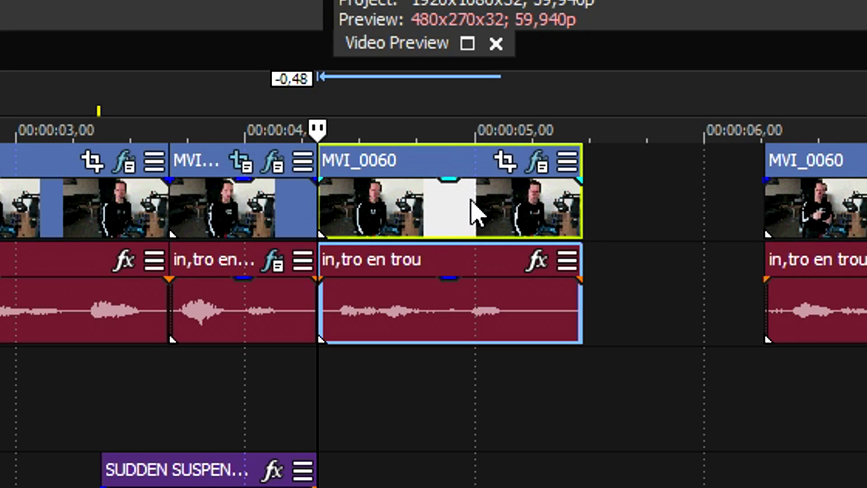
pyautogui.click(505, 162)
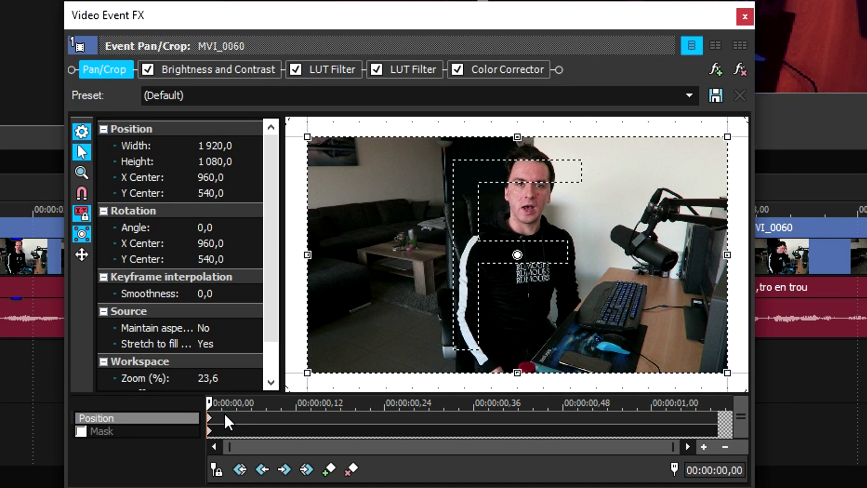
pyautogui.click(221, 415)
pyautogui.moveTo(728, 136); pyautogui.dragTo(717, 142)
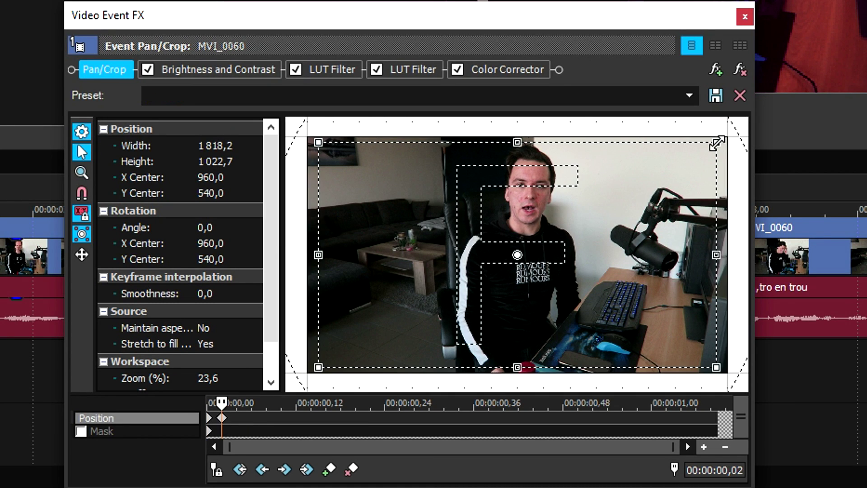
# Add position keyframes at 00:00:00,04 and 00:00:00,06 with the crop nudged, the latter centred at about 926,1; 531,5
pyautogui.click(237, 415)
pyautogui.moveTo(452, 262); pyautogui.dragTo(436, 251)
pyautogui.click(254, 419)
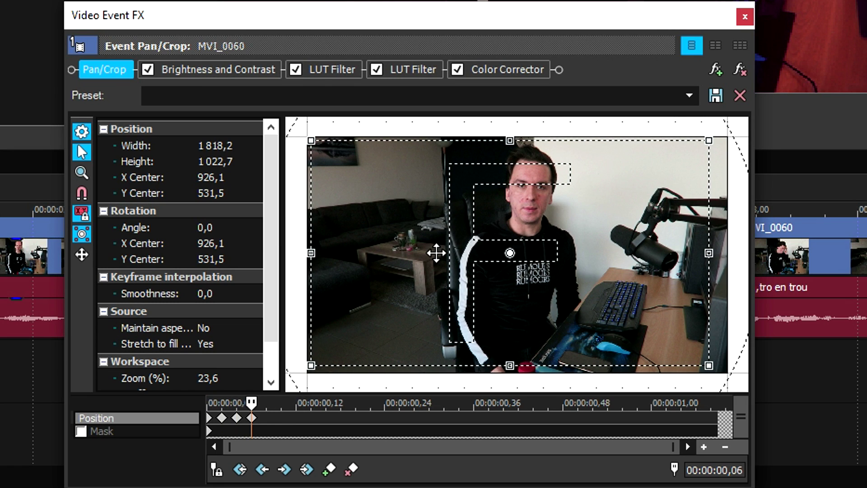
# Add a keyframe with the crop centred at about 947,3; 531,5 and place it at 00:00:00,08
pyautogui.click(274, 418)
pyautogui.moveTo(434, 290); pyautogui.dragTo(440, 290)
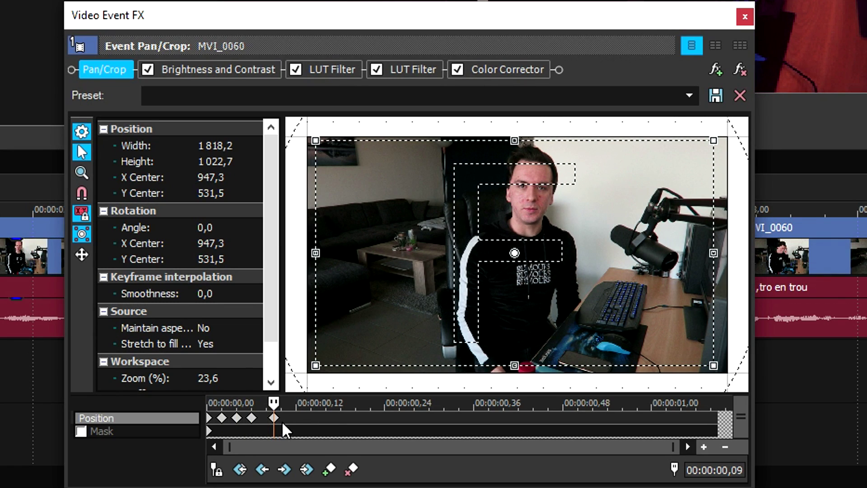
pyautogui.click(297, 408)
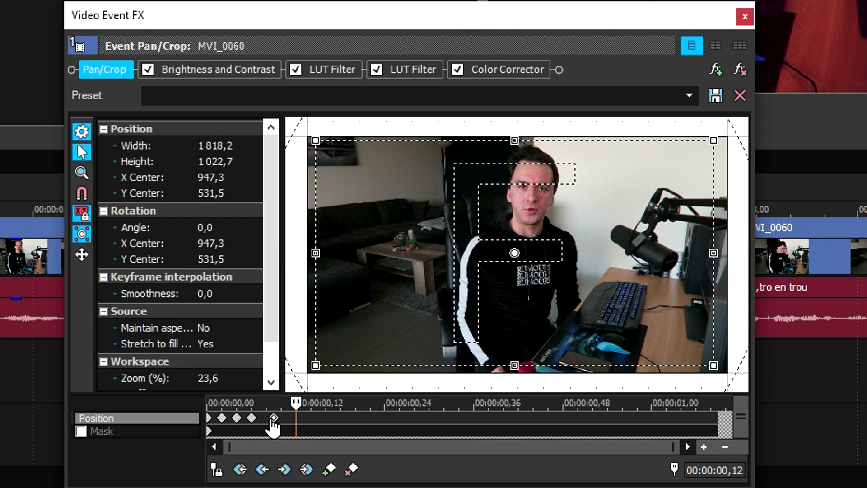
pyautogui.moveTo(276, 419); pyautogui.dragTo(271, 421)
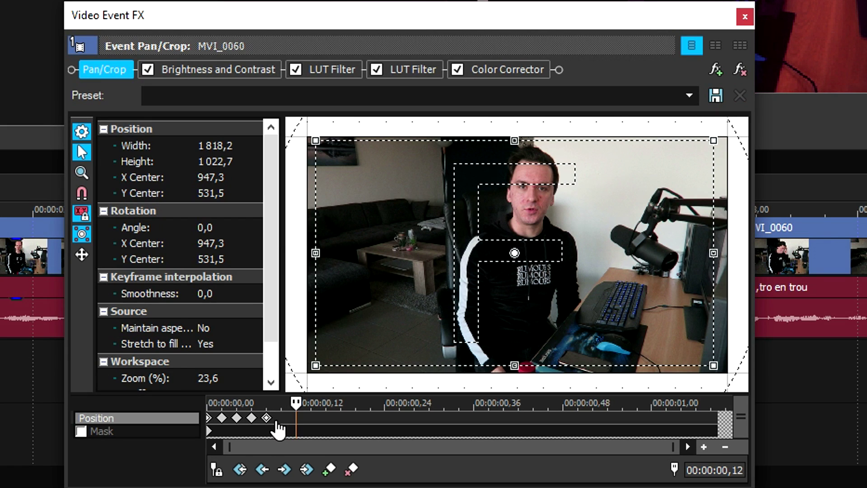
# Add another shake keyframe at 00:00:00,10 with the crop centred at about 934,6; 531,5
pyautogui.press('Home')
pyautogui.click(275, 416)
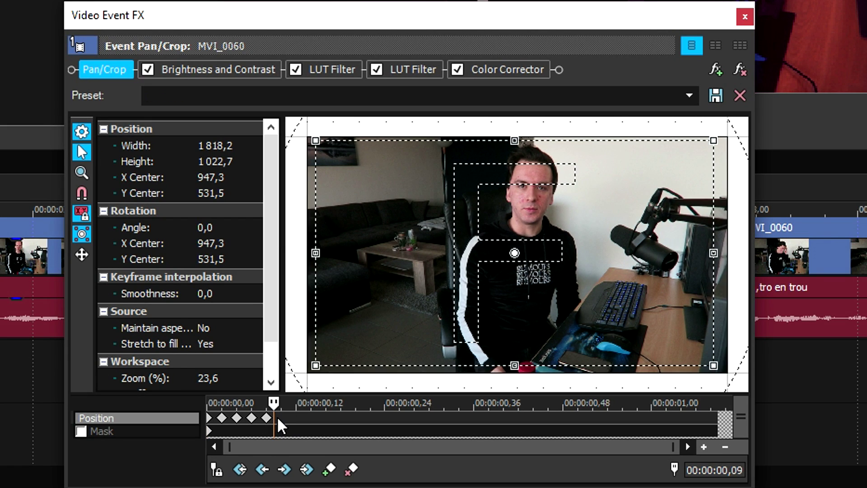
pyautogui.moveTo(406, 300); pyautogui.dragTo(403, 301)
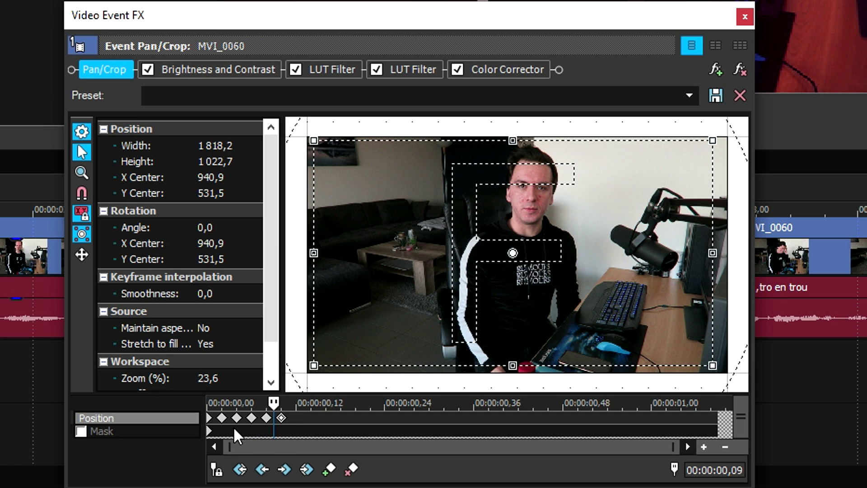
# Copy the five position keyframes from 00:00:00,02 through 00:00:00,10
pyautogui.press('Home')
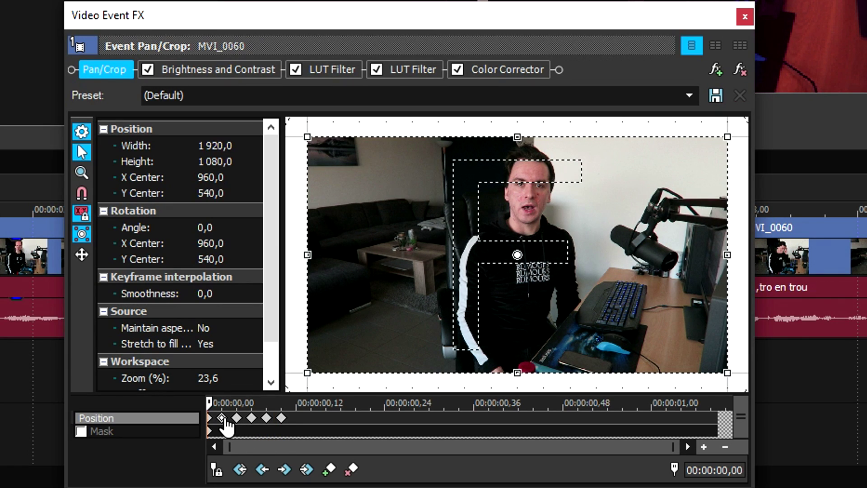
pyautogui.click(222, 418)
pyautogui.keyDown('shift'); pyautogui.click(252, 418); pyautogui.keyUp('shift')
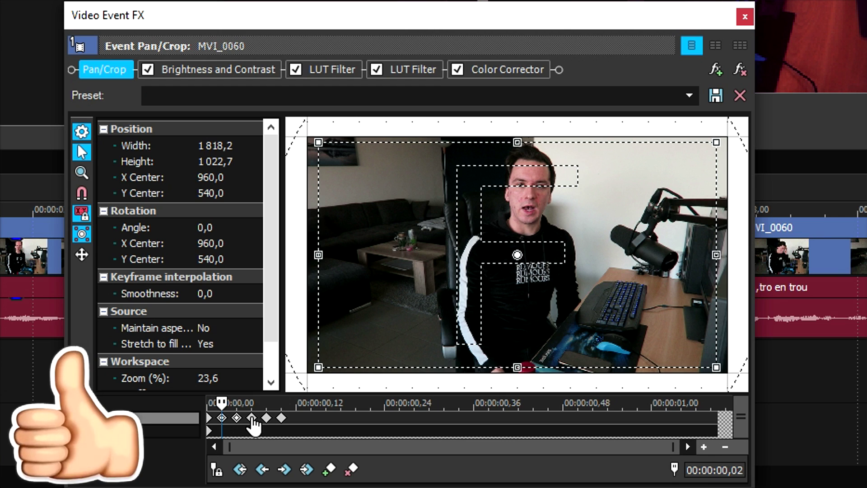
pyautogui.keyDown('shift'); pyautogui.click(266, 418); pyautogui.keyUp('shift')
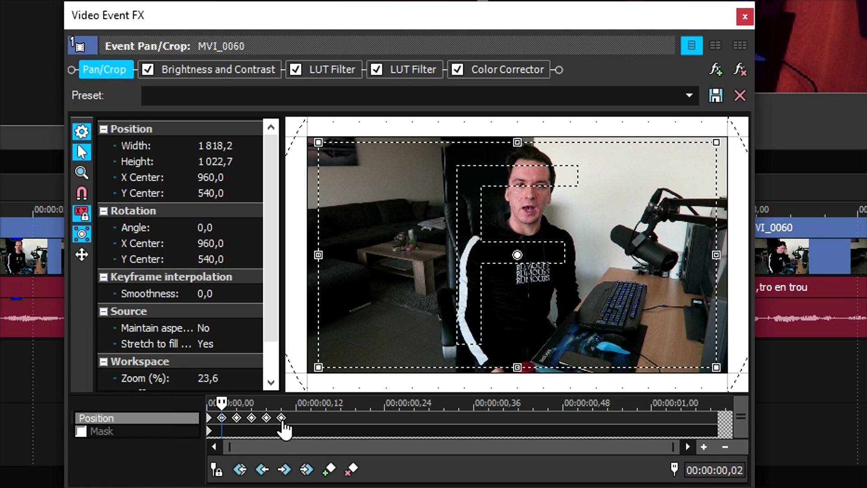
pyautogui.rightClick(282, 419)
pyautogui.click(348, 239)
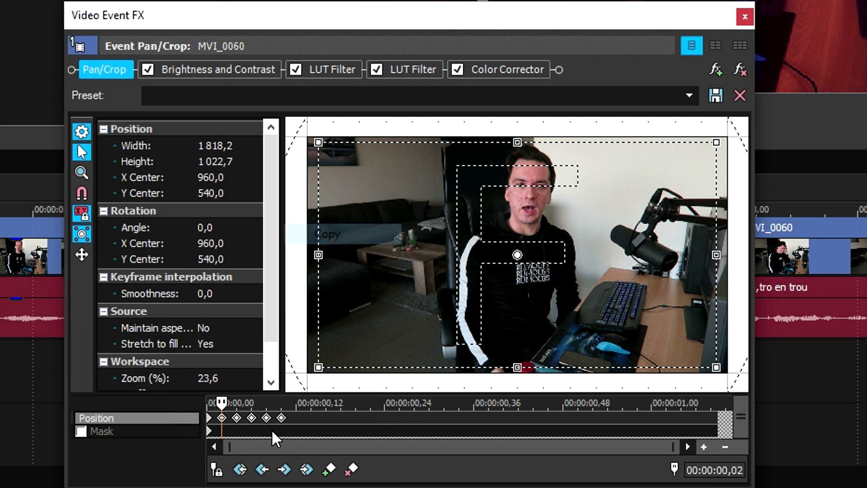
# Paste the five copied shake keyframes at 00:00:00,12, 00:00:00,22, 00:00:00,31, 00:00:00,42, 00:00:00,52 and 00:00:01,02, then close the Pan/Crop window
pyautogui.click(295, 420)
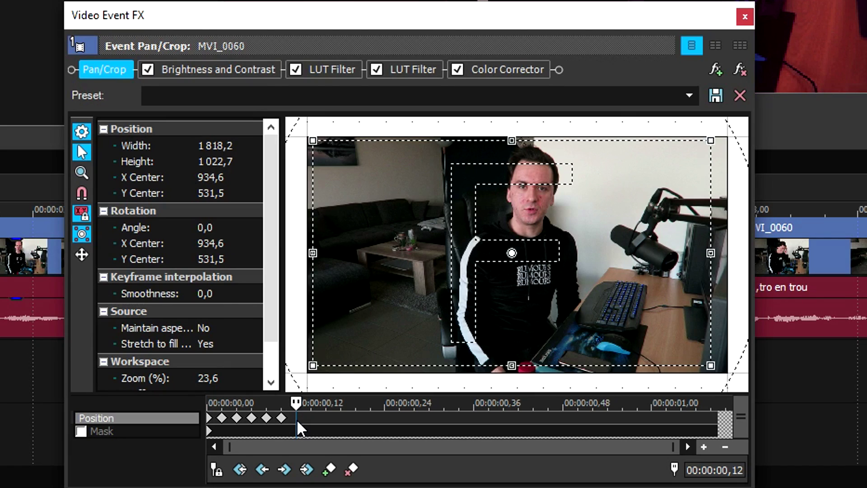
pyautogui.hotkey('ctrl', 'v')
pyautogui.click(369, 419)
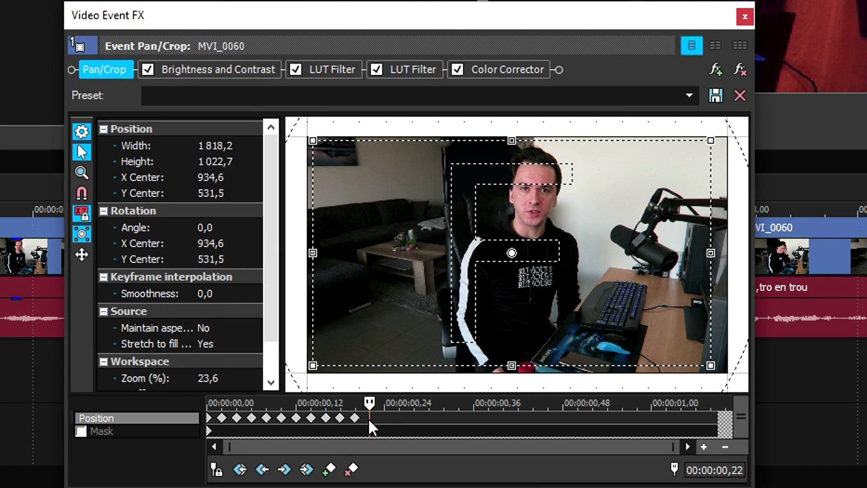
pyautogui.hotkey('ctrl', 'v')
pyautogui.click(438, 418)
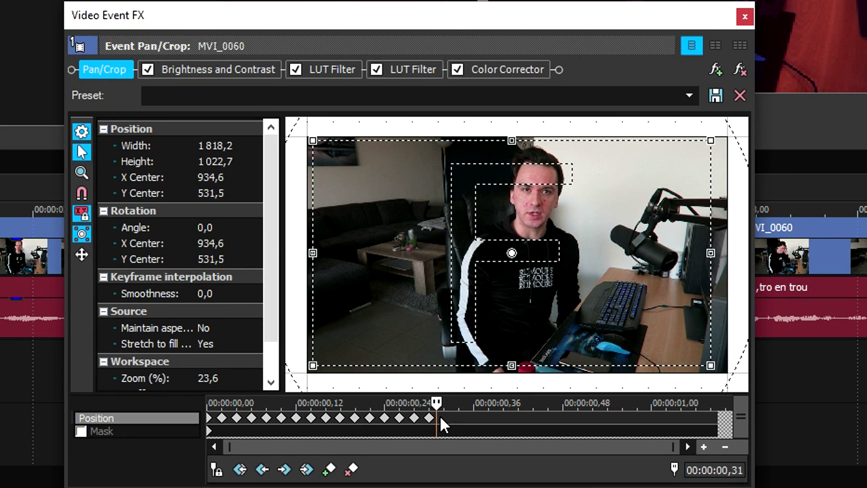
pyautogui.hotkey('ctrl', 'v')
pyautogui.click(520, 418)
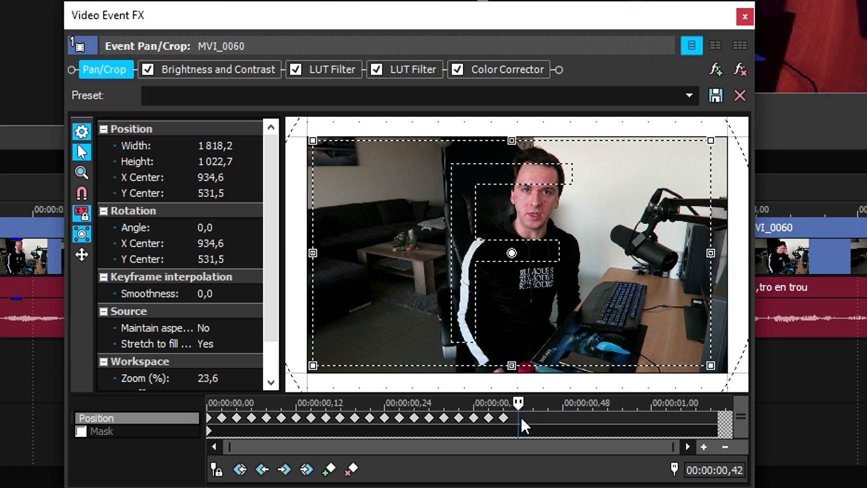
pyautogui.hotkey('ctrl', 'v')
pyautogui.click(592, 416)
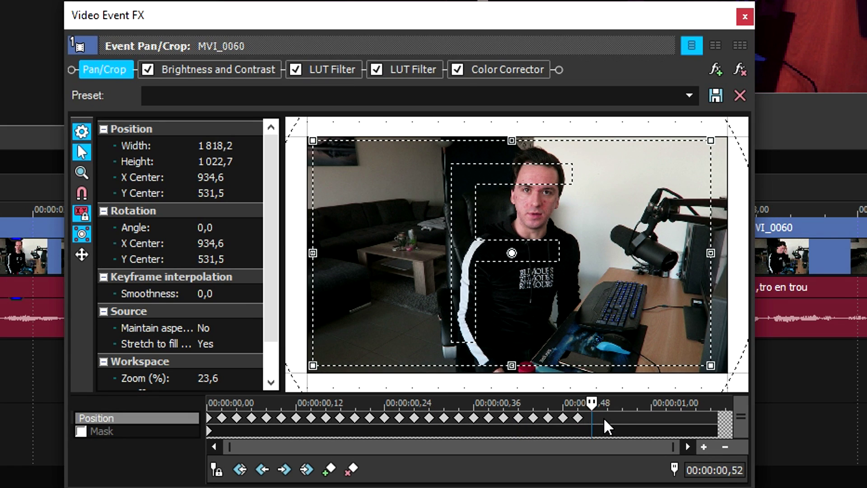
pyautogui.hotkey('ctrl', 'v')
pyautogui.click(664, 418)
pyautogui.hotkey('ctrl', 'v')
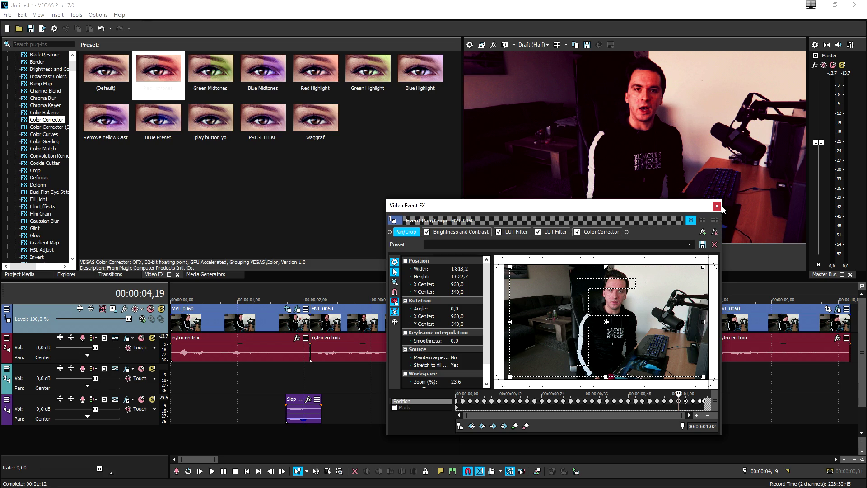
pyautogui.click(717, 206)
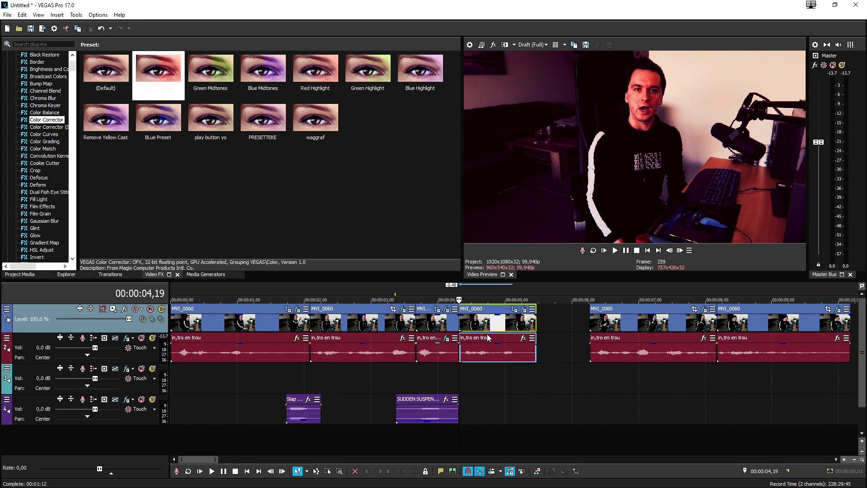
# Set the loop region to the red-tinted clip and move the following clip directly against its end
pyautogui.scroll(2, 488, 336)
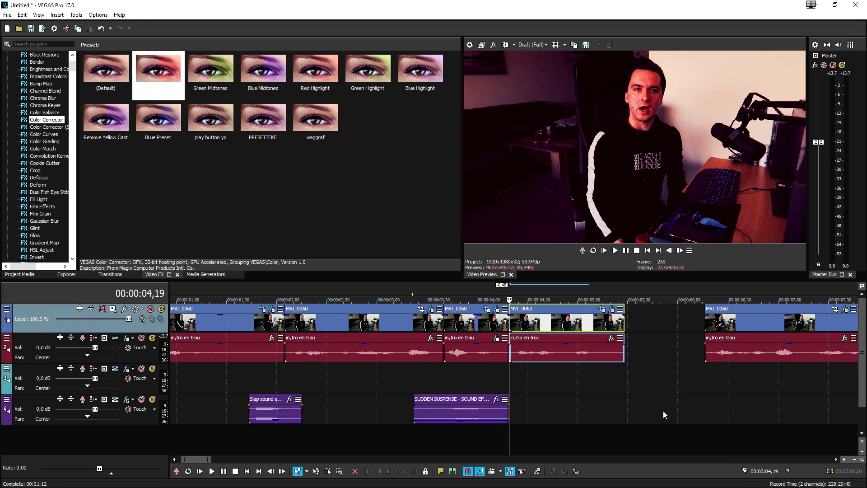
pyautogui.doubleClick(553, 335)
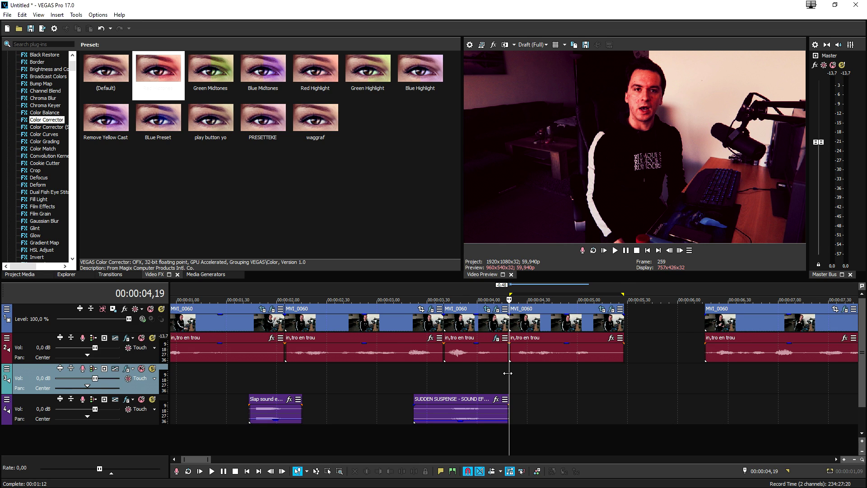
pyautogui.scroll(-3, 508, 373)
pyautogui.moveTo(605, 325); pyautogui.dragTo(552, 326)
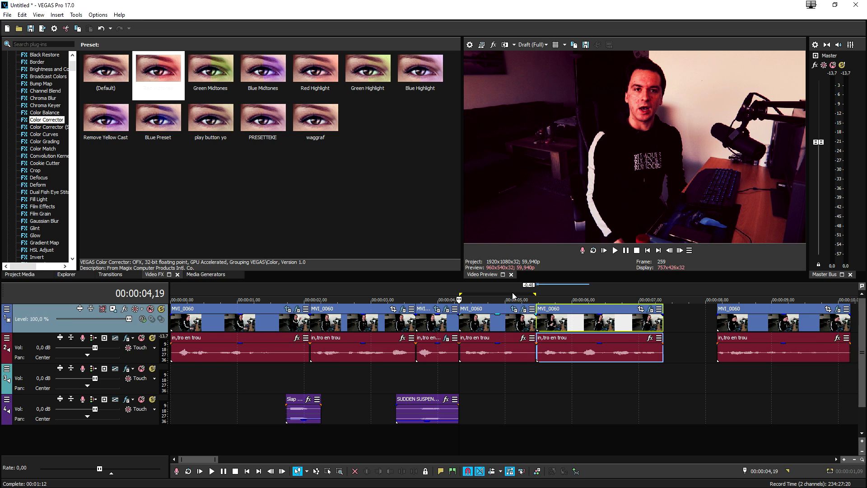
# Apply the Color Corrector's Blue Midtones preset to the clip after the red-tinted segment, with Low set to 332,12; 0,5091
pyautogui.click(538, 322)
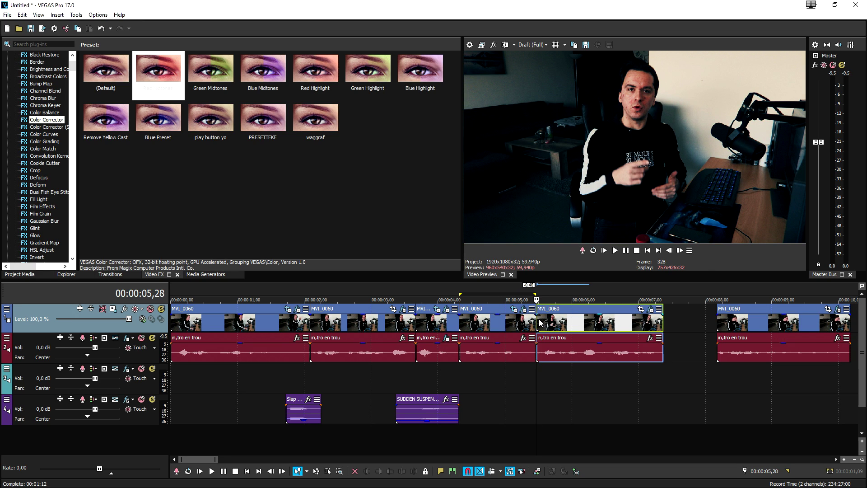
pyautogui.click(547, 323)
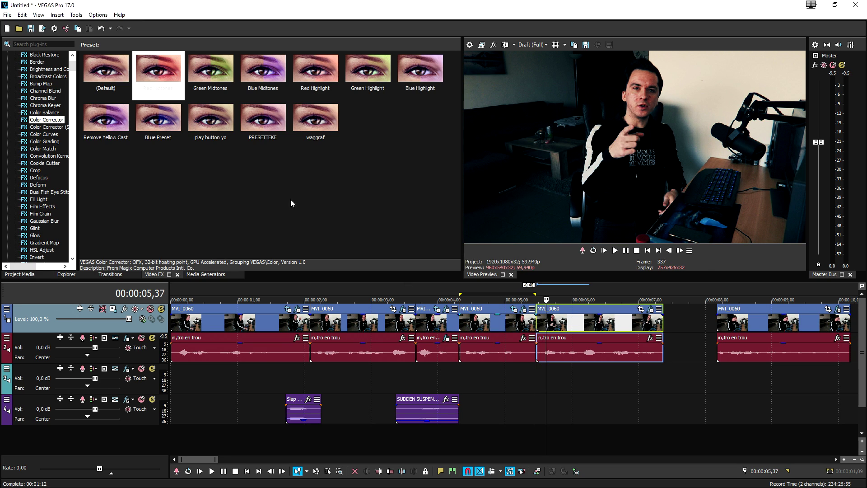
pyautogui.click(58, 120)
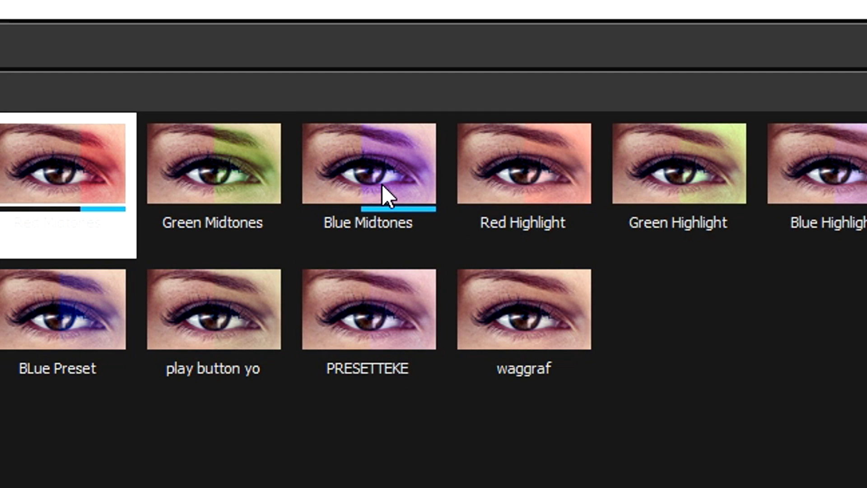
pyautogui.moveTo(268, 79); pyautogui.dragTo(281, 79)
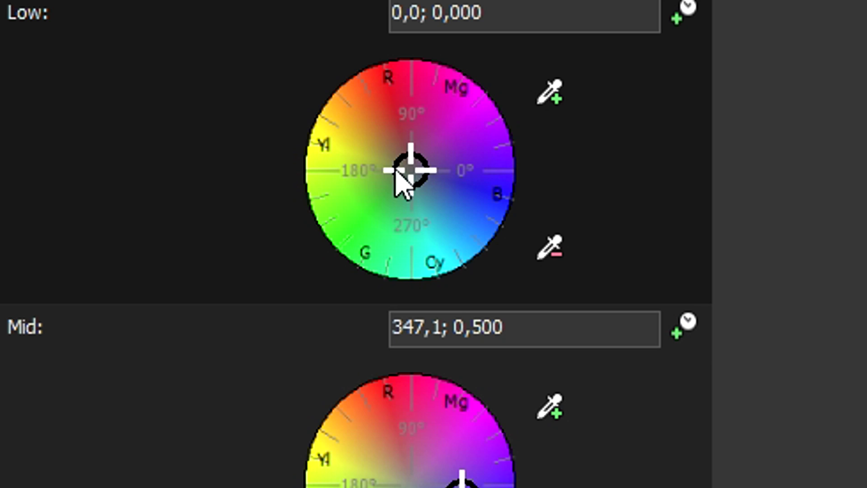
pyautogui.moveTo(411, 171); pyautogui.dragTo(457, 196)
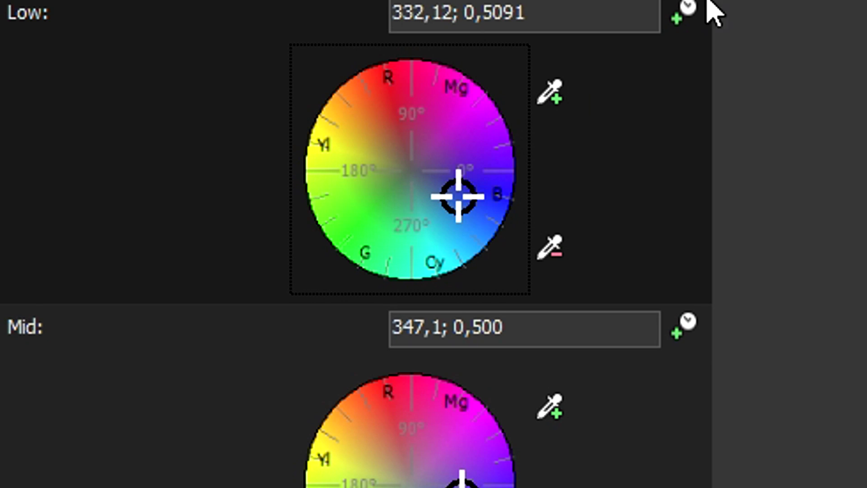
pyautogui.click(717, 202)
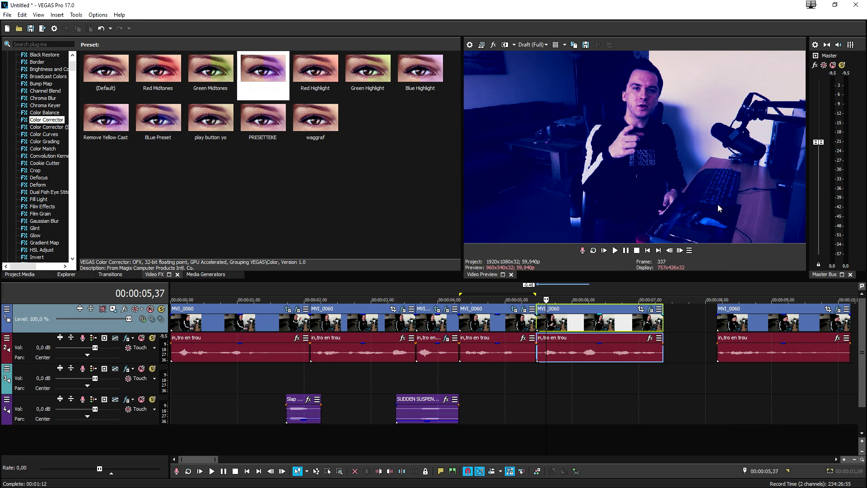
# Add the Rain Drops on Glass Window green-screen clip on a new track above the blue-tinted clip and trim it to that clip's end
pyautogui.click(562, 346)
pyautogui.moveTo(865, 317); pyautogui.dragTo(559, 326)
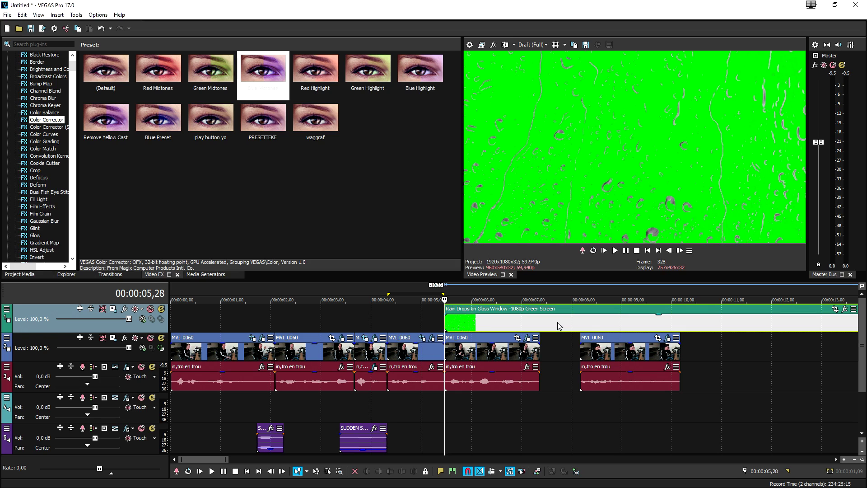
pyautogui.scroll(1, 574, 325)
pyautogui.click(636, 320)
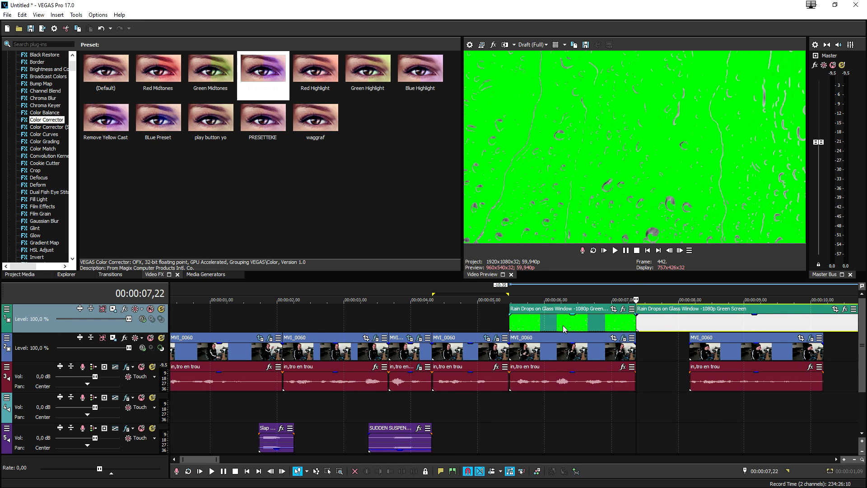
pyautogui.press('s')
pyautogui.press('Delete')
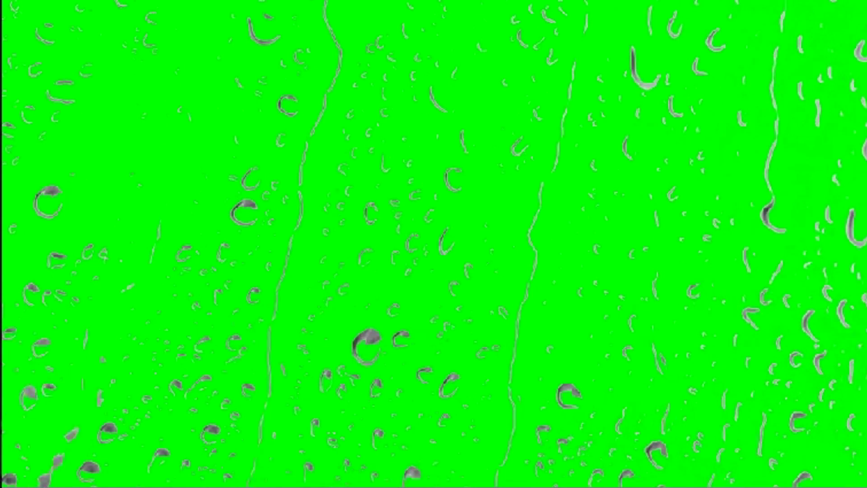